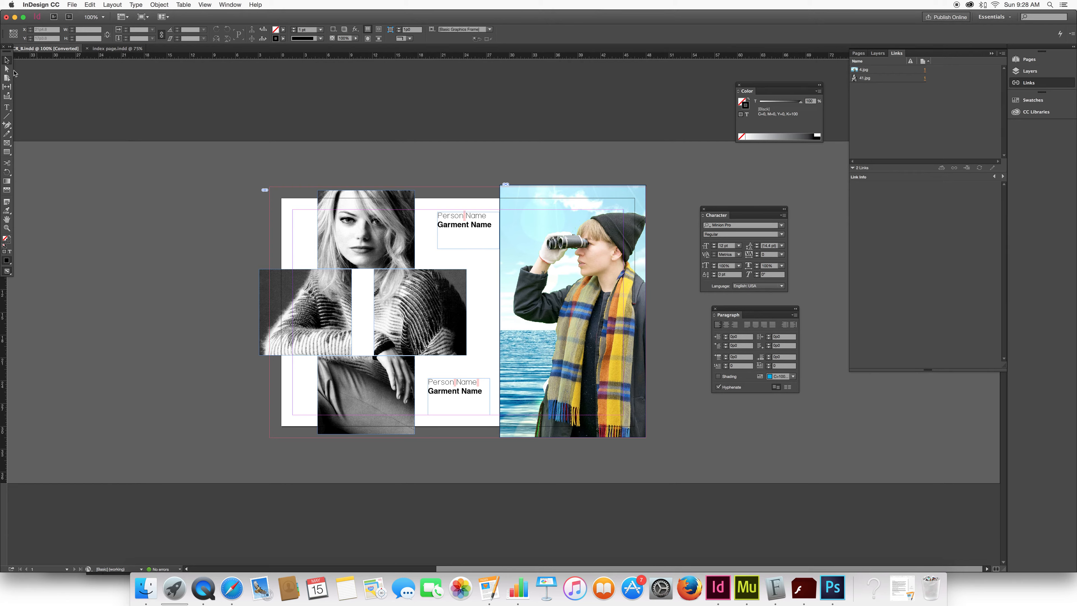
# Replace the Person Name placeholder in the upper caption with the person's first and last name.
pyautogui.click(7, 107)
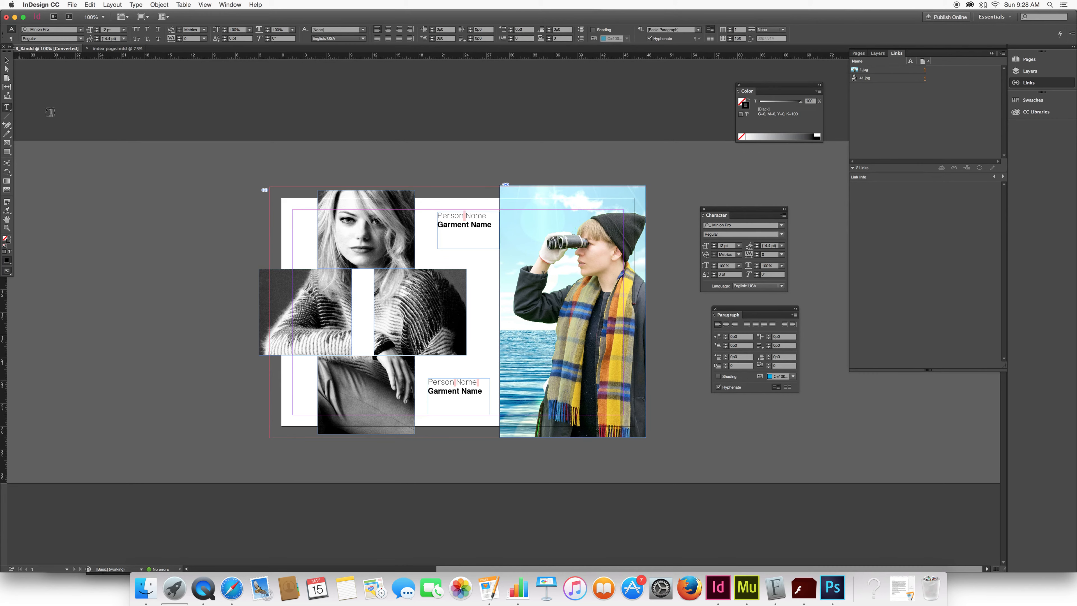
pyautogui.doubleClick(462, 214)
pyautogui.write('Joe')
pyautogui.hotkey('shift', 'Right')
pyautogui.hotkey('shift', 'Right')
pyautogui.hotkey('shift', 'Right')
pyautogui.hotkey('shift', 'Right')
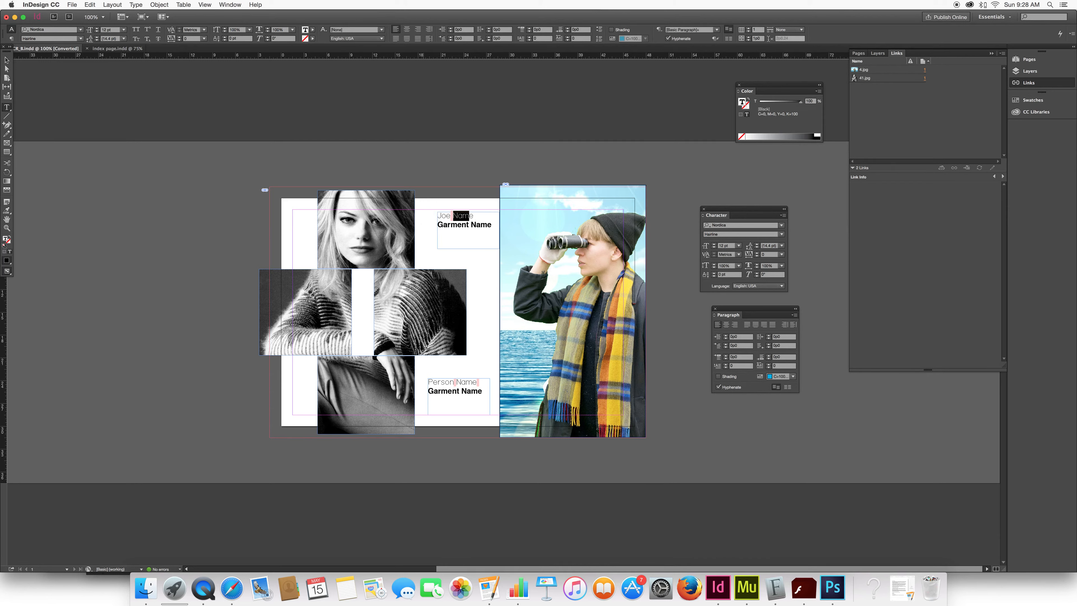
pyautogui.write('Smith')
# Replace the Garment Name placeholder in the upper caption with "Yellow Submarine".
pyautogui.moveTo(493, 224); pyautogui.dragTo(439, 224)
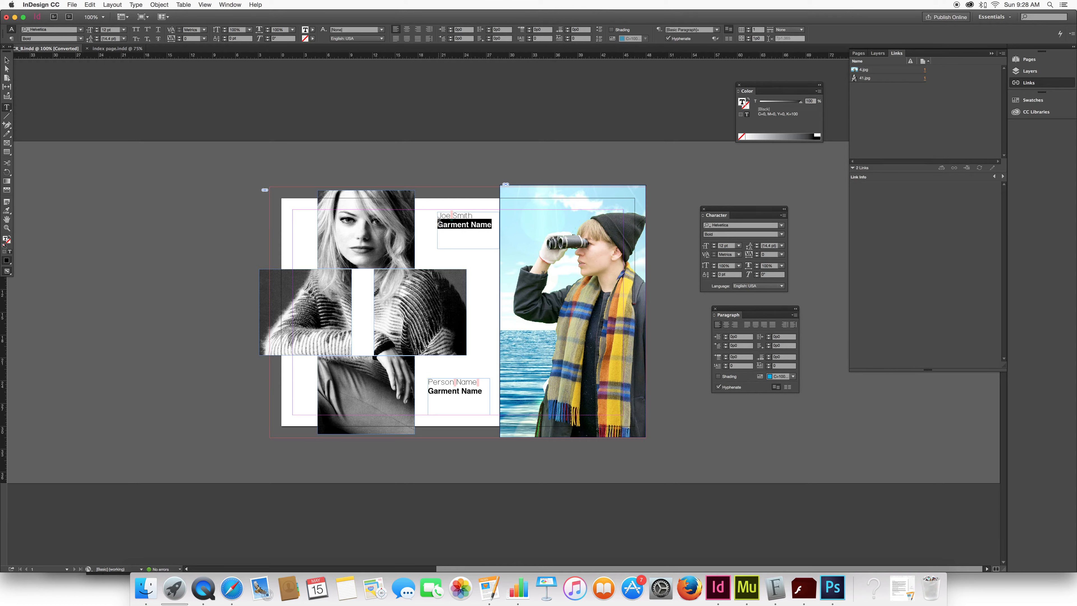
pyautogui.write('Yelow')
pyautogui.press('BackSpace')
pyautogui.press('BackSpace')
pyautogui.write('low Submarine')
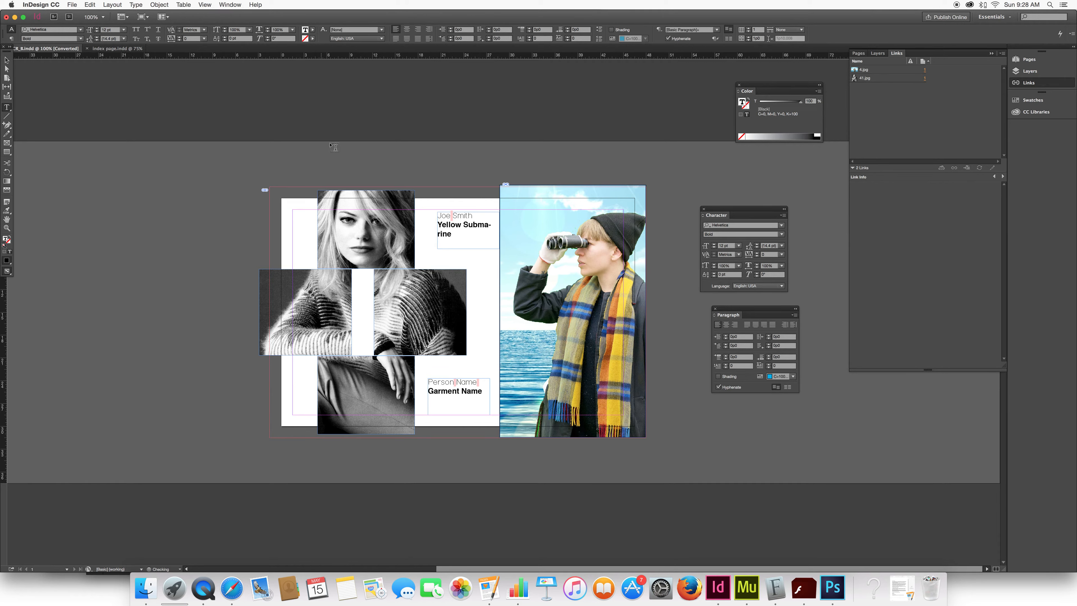
# Widen the upper caption frame so the garment name fits on one line, and shift the lower caption frame slightly left.
pyautogui.click(7, 60)
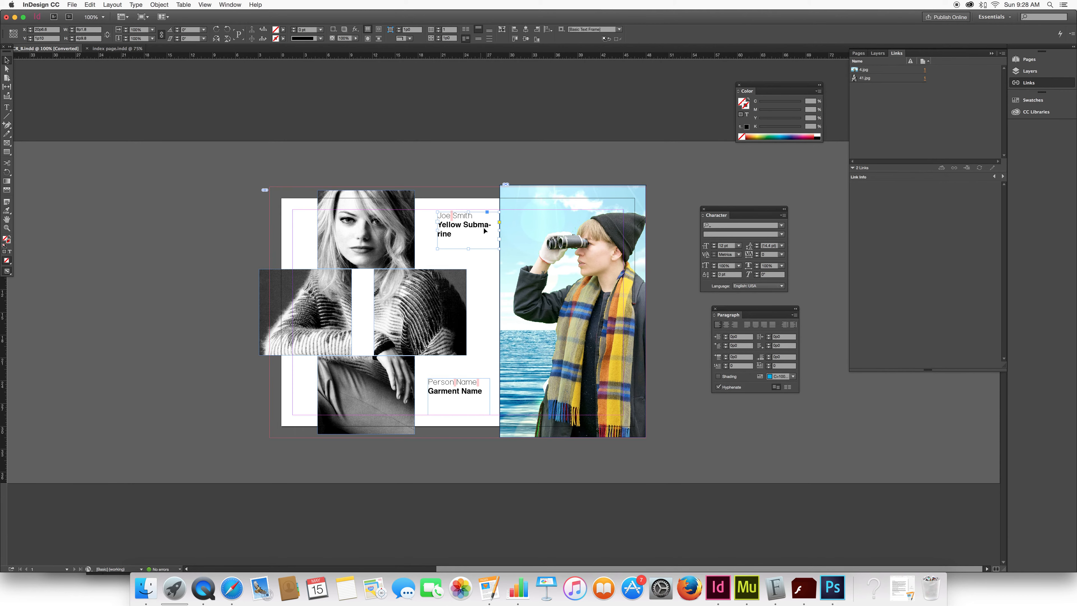
pyautogui.moveTo(437, 230); pyautogui.dragTo(431, 230)
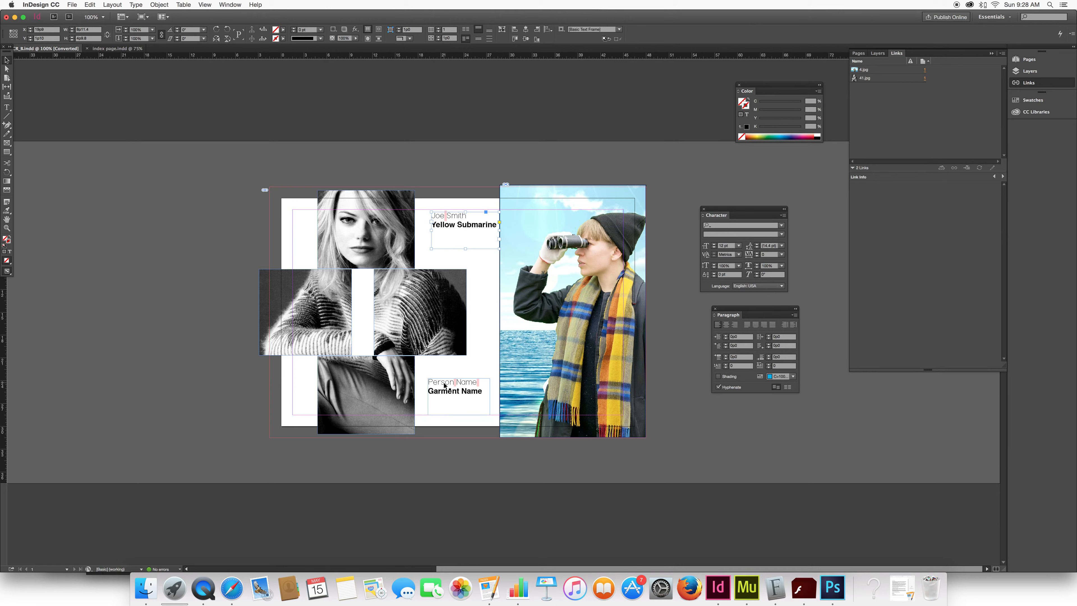
pyautogui.moveTo(440, 385); pyautogui.dragTo(436, 385)
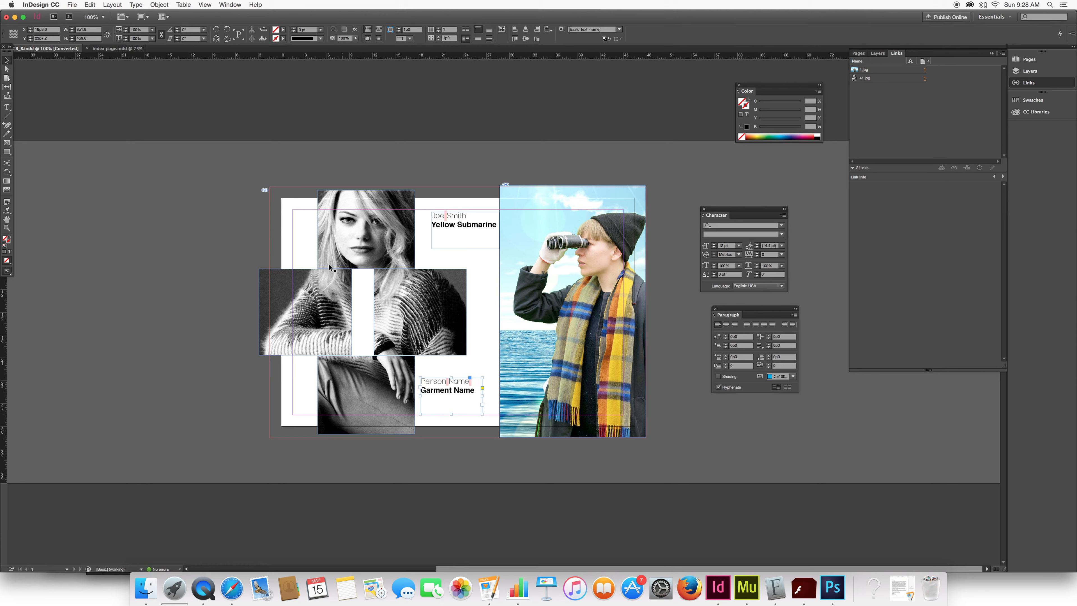
# Select the word "Person" in the lower caption with the Type tool.
pyautogui.click(7, 108)
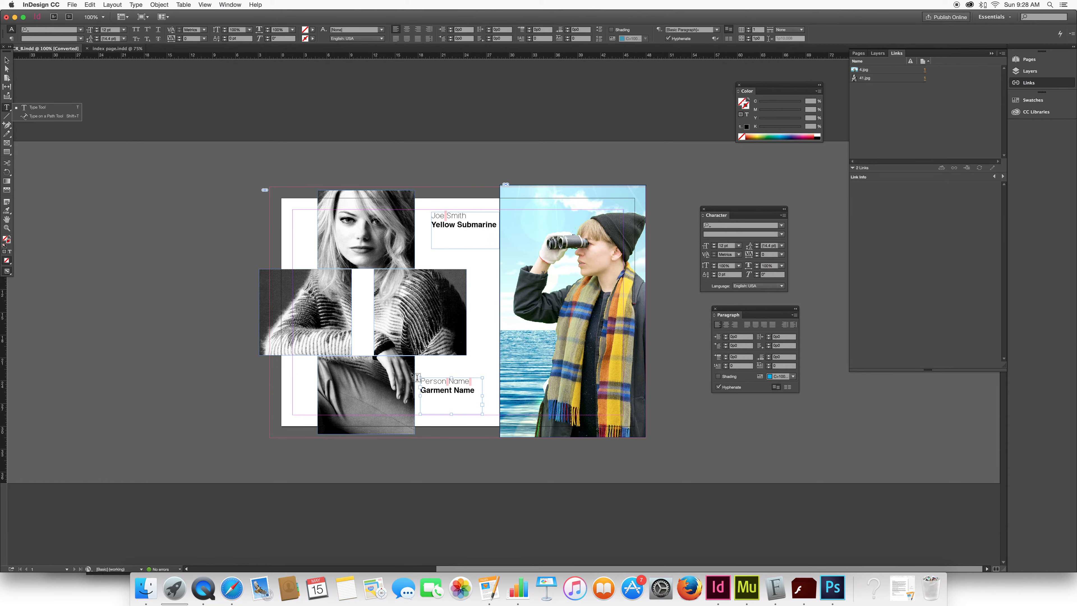
pyautogui.doubleClick(441, 380)
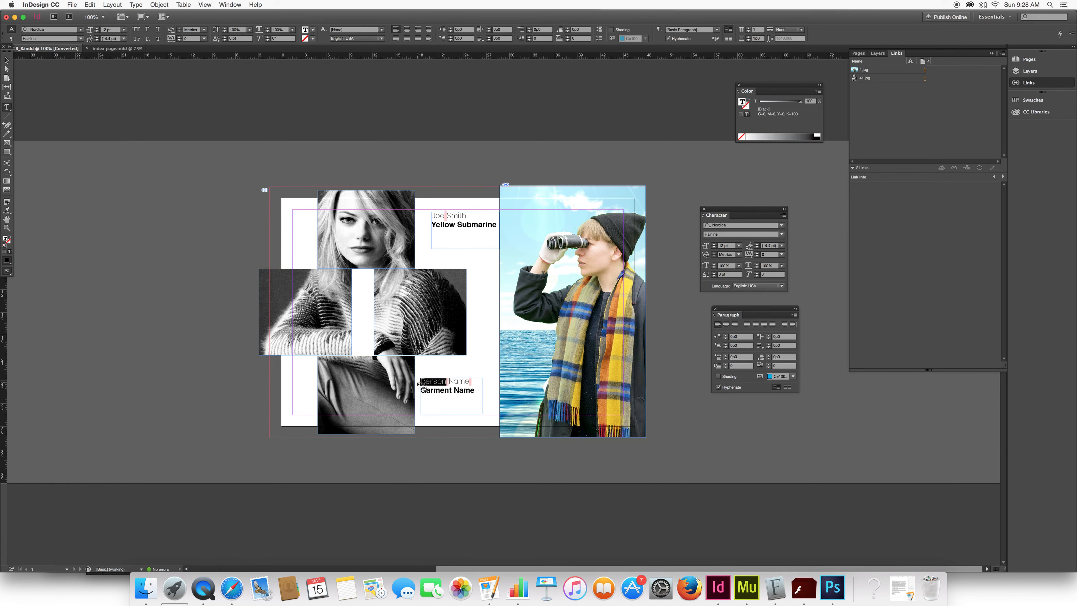
# Switch to Gmail in Safari, look up recipients starting with 20 and 21 in a new message, and return to InDesign.
pyautogui.click(231, 589)
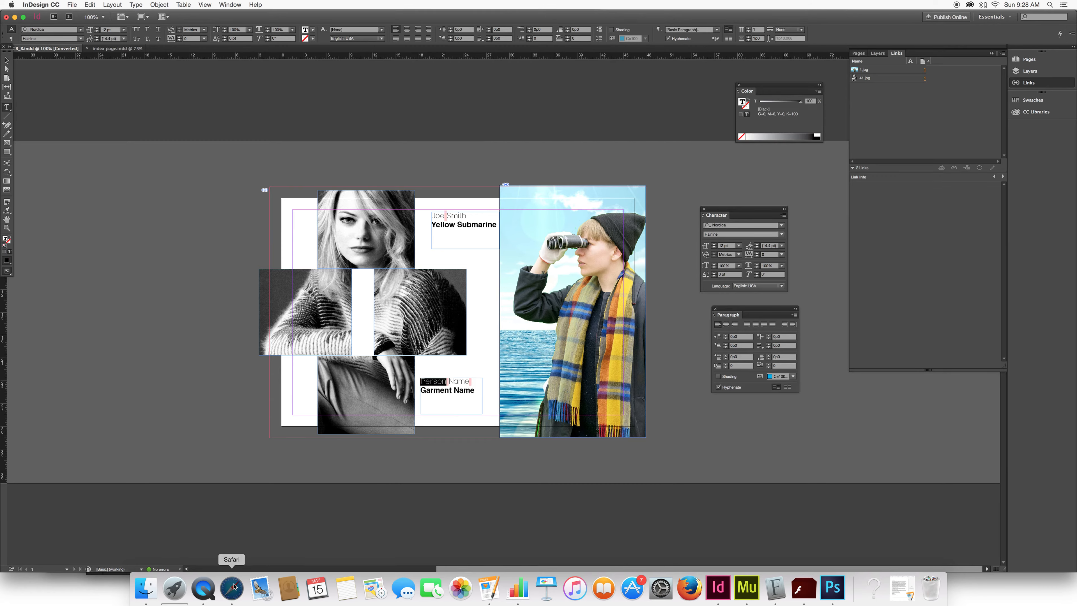
pyautogui.click(399, 32)
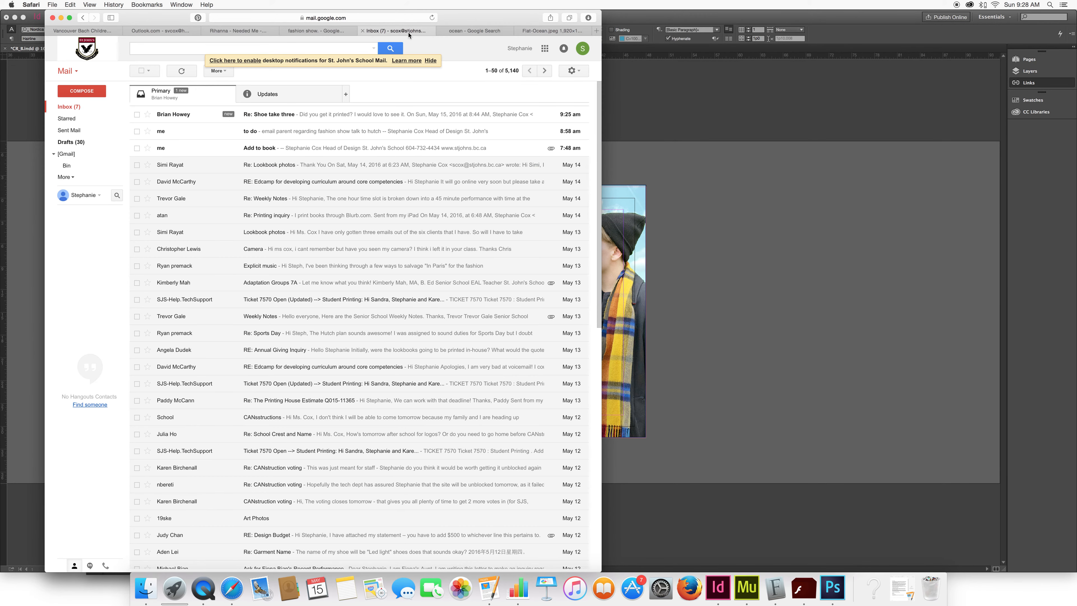
pyautogui.click(81, 91)
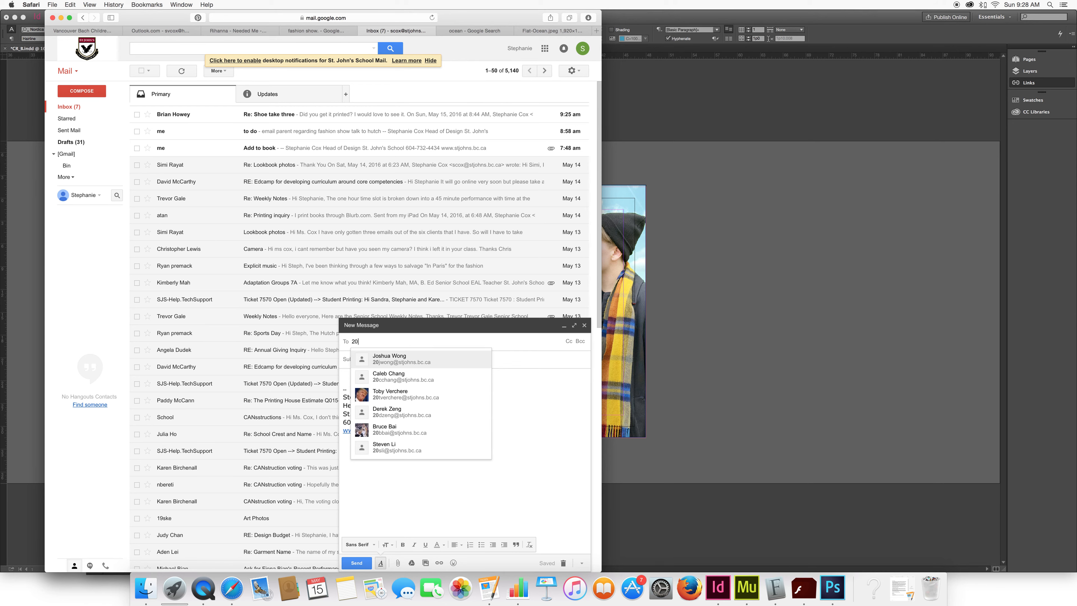
pyautogui.press('BackSpace')
pyautogui.press('BackSpace')
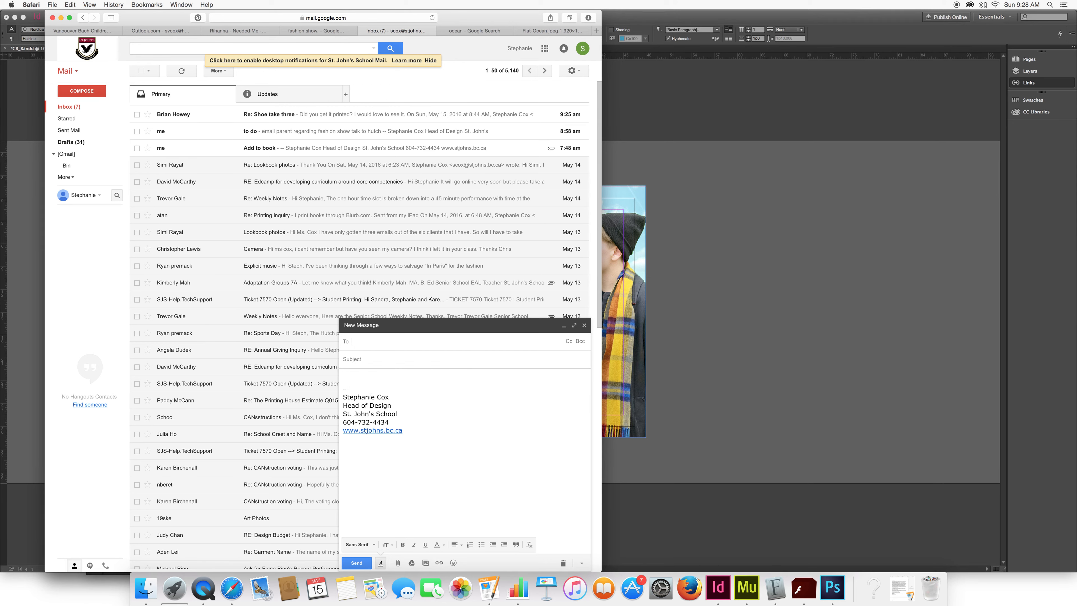
pyautogui.write('21')
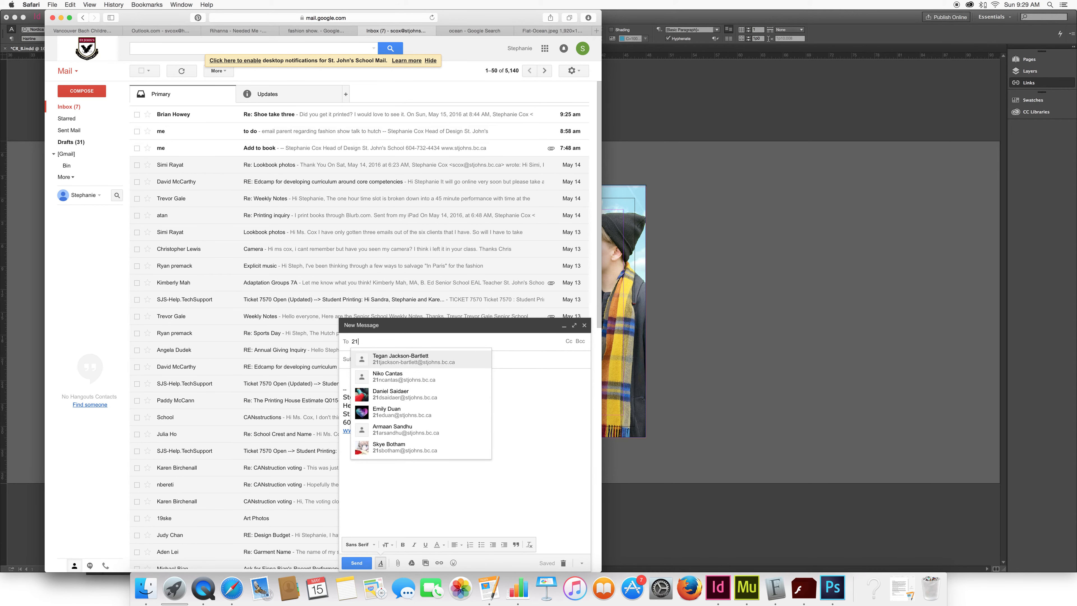
pyautogui.click(785, 306)
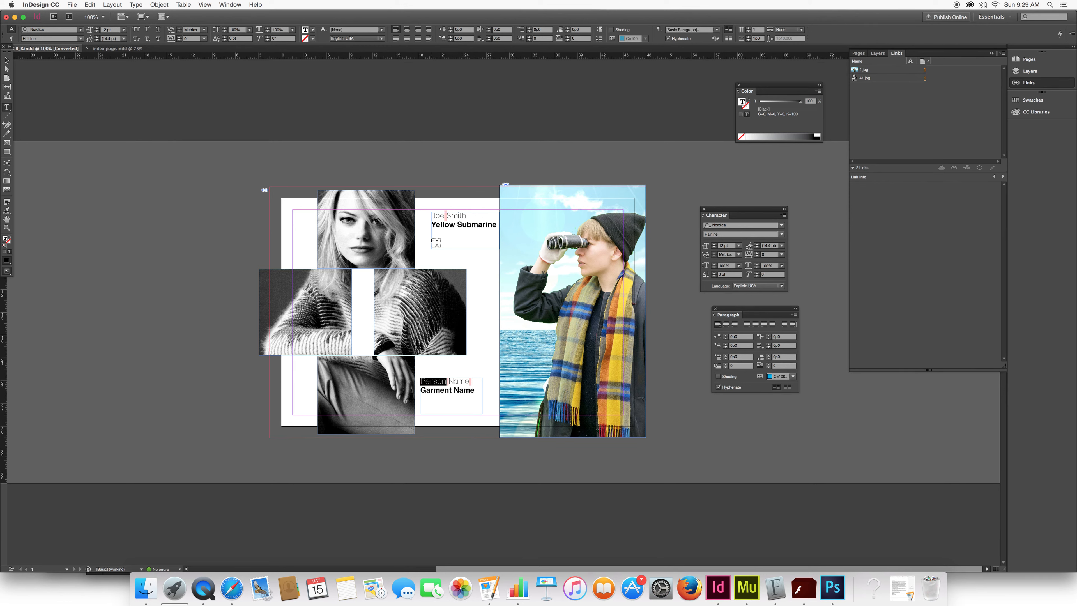
pyautogui.moveTo(446, 382); pyautogui.dragTo(419, 381)
pyautogui.click(423, 382)
# Select the ocean photo on the spread and open its linked file 4.jpg in Photoshop for editing.
pyautogui.click(7, 61)
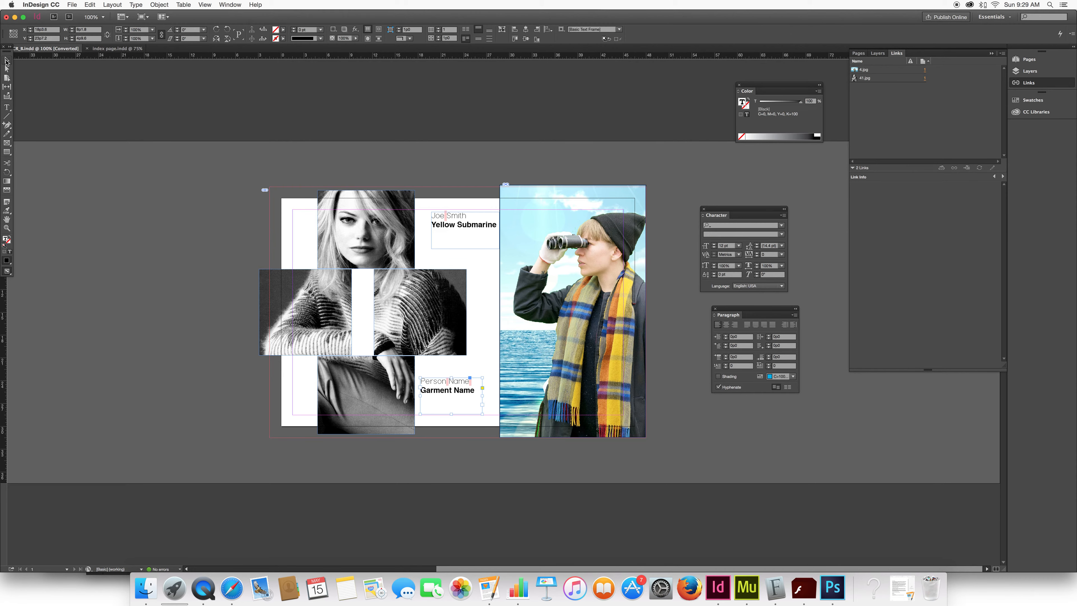
pyautogui.click(555, 112)
pyautogui.click(584, 211)
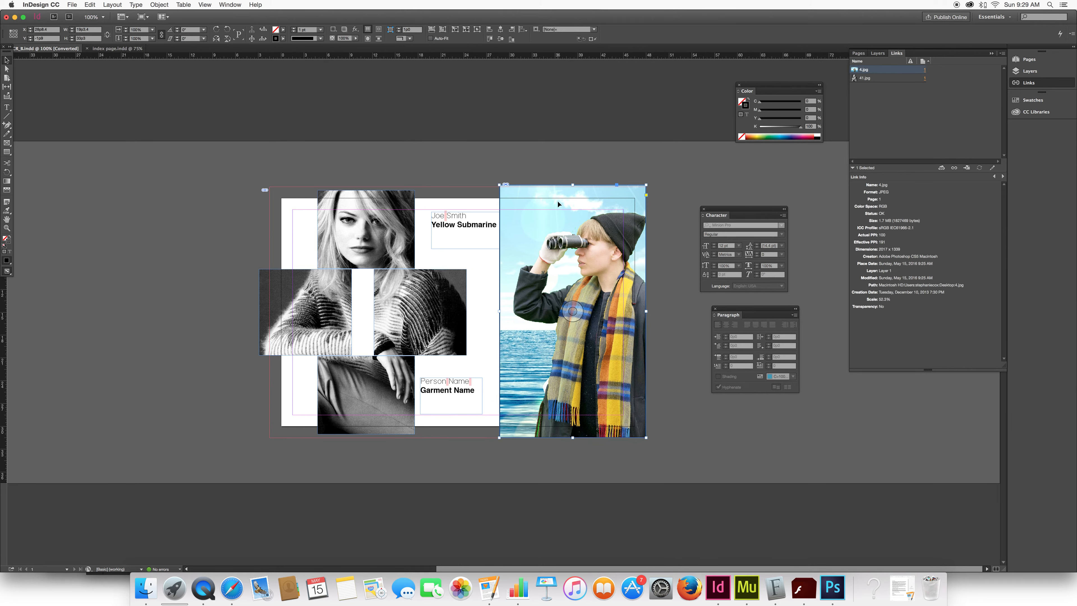
pyautogui.click(229, 5)
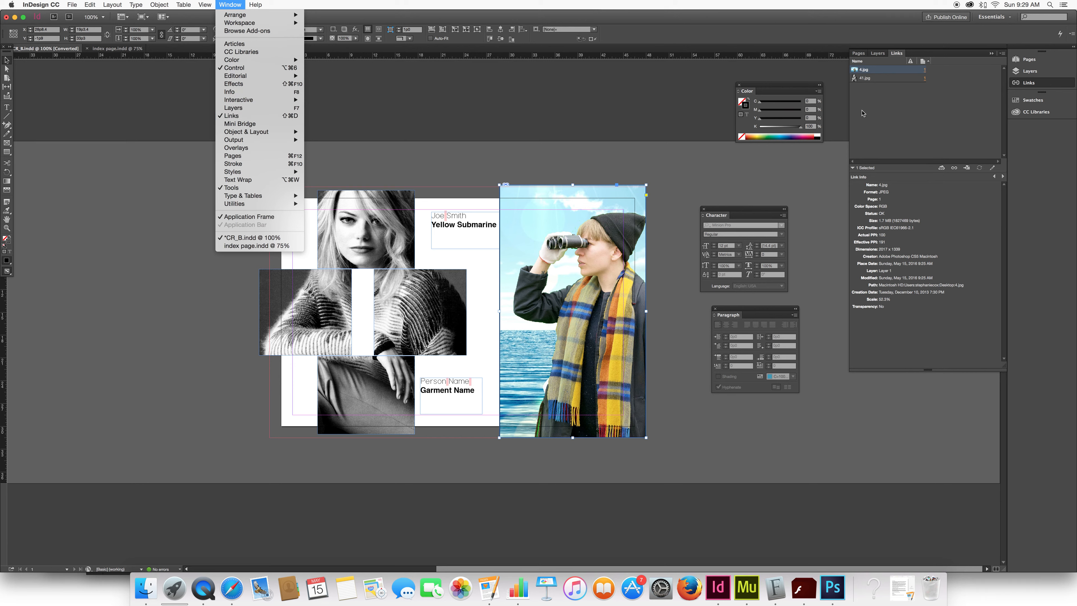
pyautogui.click(885, 72)
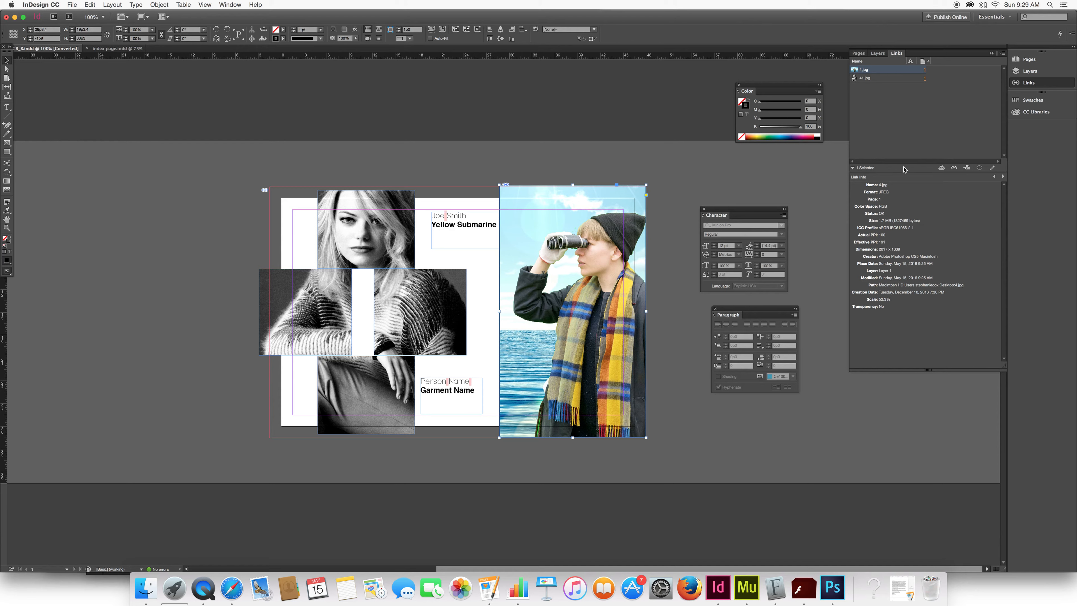
pyautogui.rightClick(888, 73)
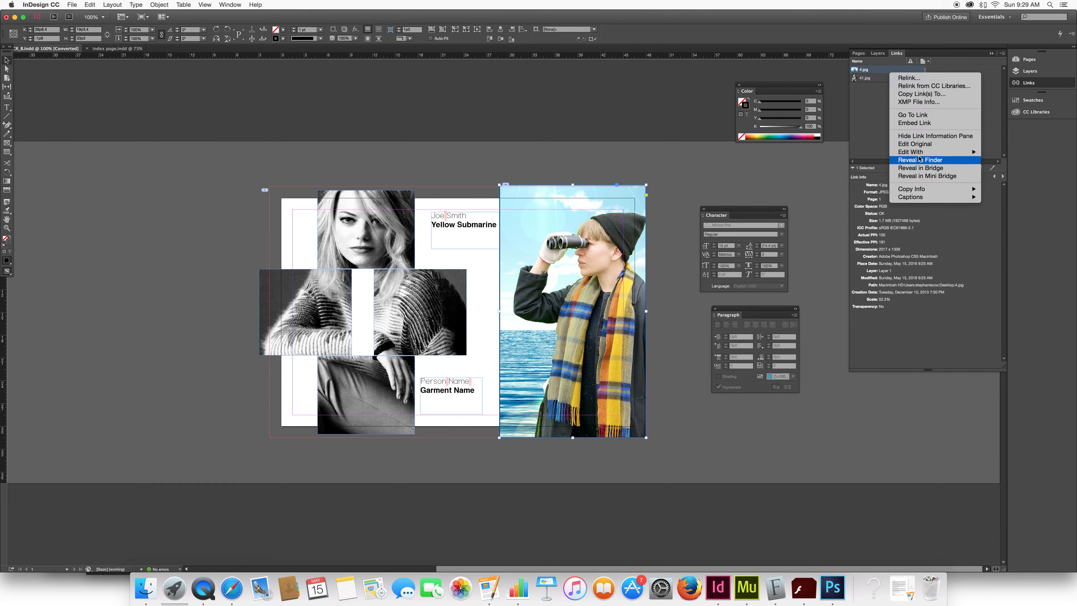
pyautogui.moveTo(911, 152)
pyautogui.click(826, 161)
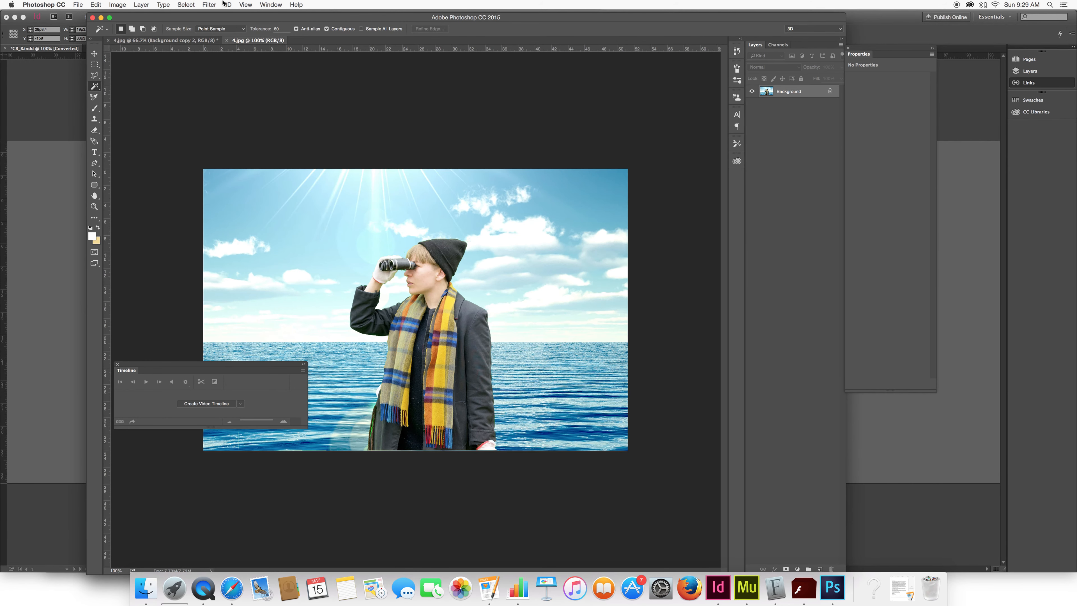
# Convert 4.jpg to CMYK Color mode and accept the profile conversion.
pyautogui.click(120, 4)
pyautogui.moveTo(128, 27)
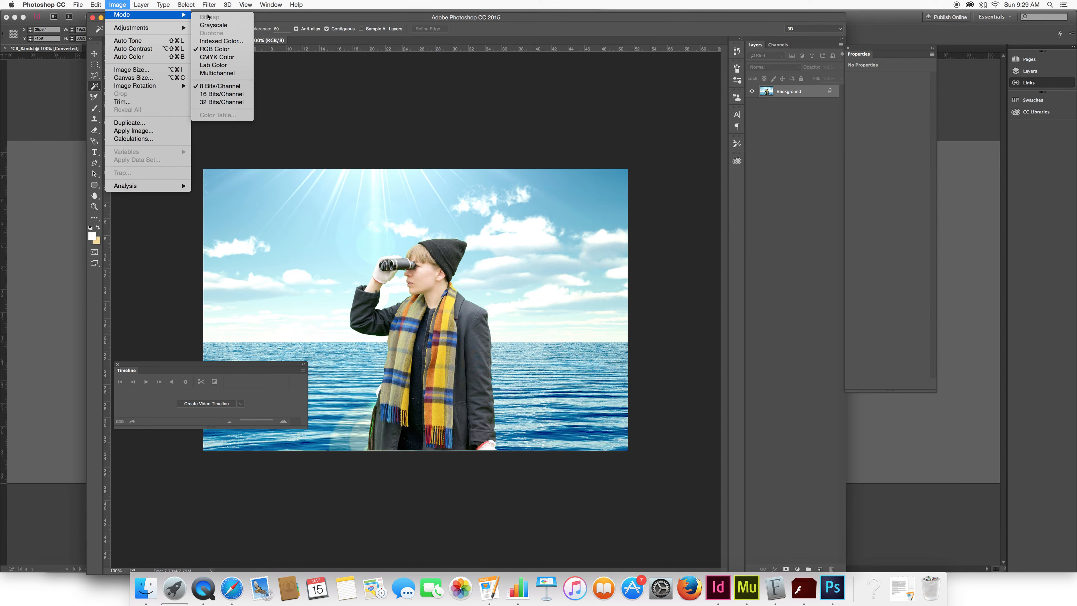
pyautogui.click(217, 61)
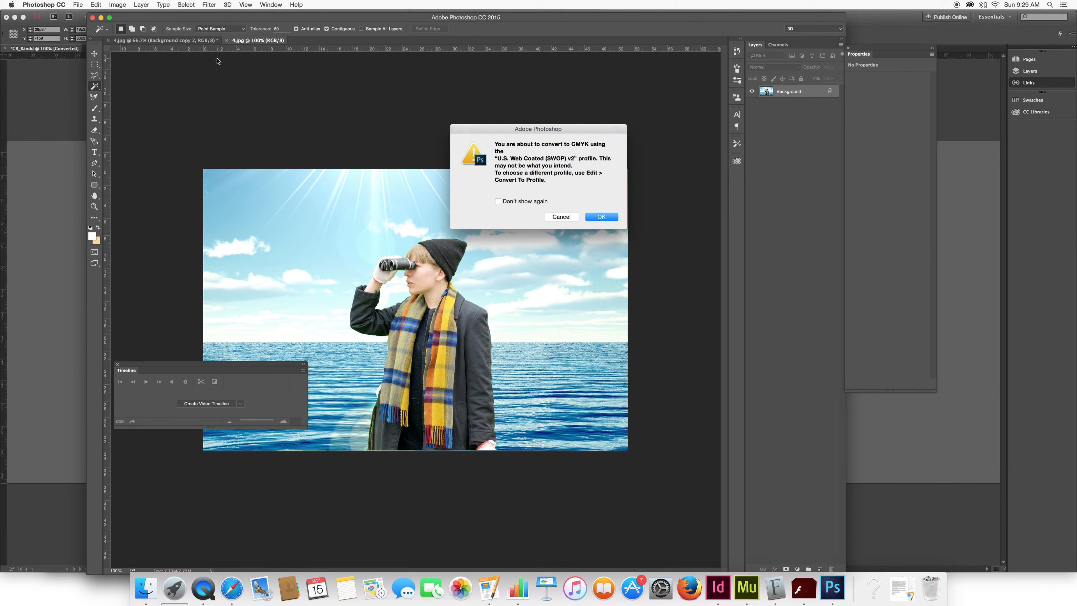
pyautogui.press('Return')
# Set the resolution of 4.jpg to 300 pixels/inch.
pyautogui.click(116, 5)
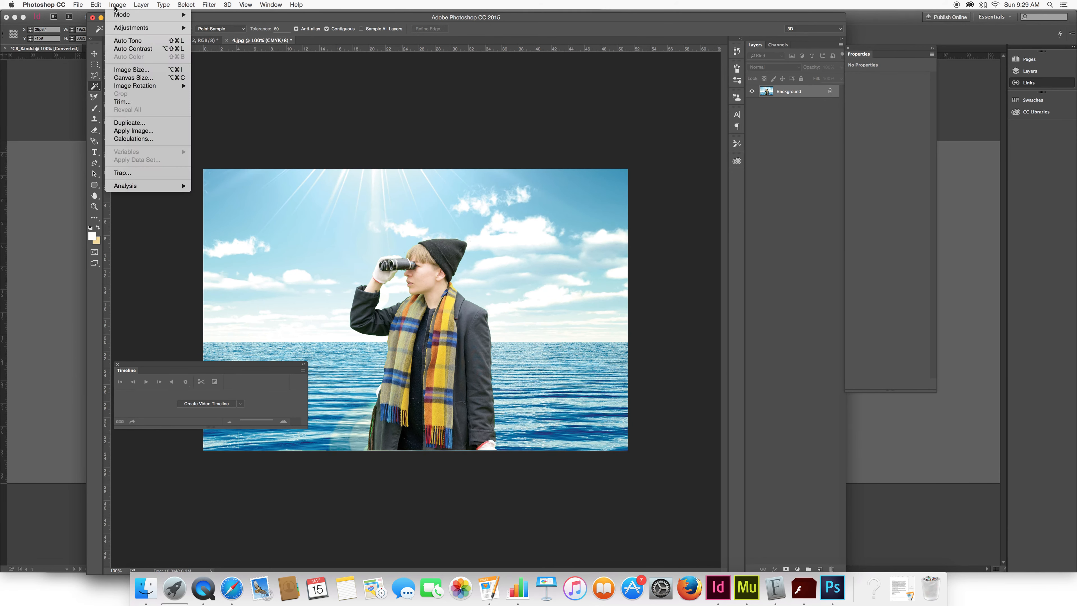
pyautogui.click(131, 70)
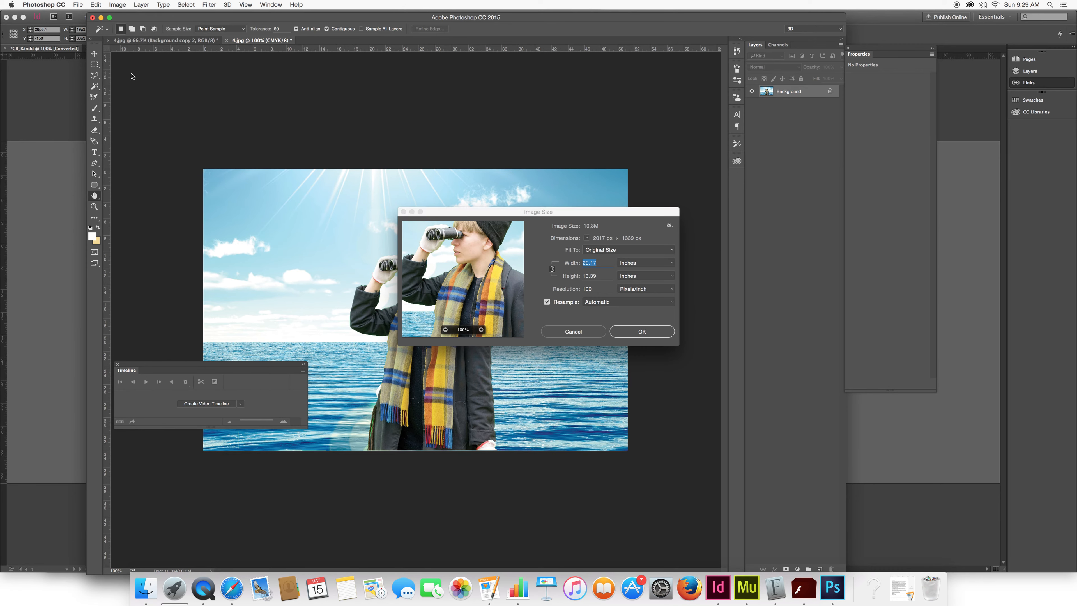
pyautogui.click(601, 288)
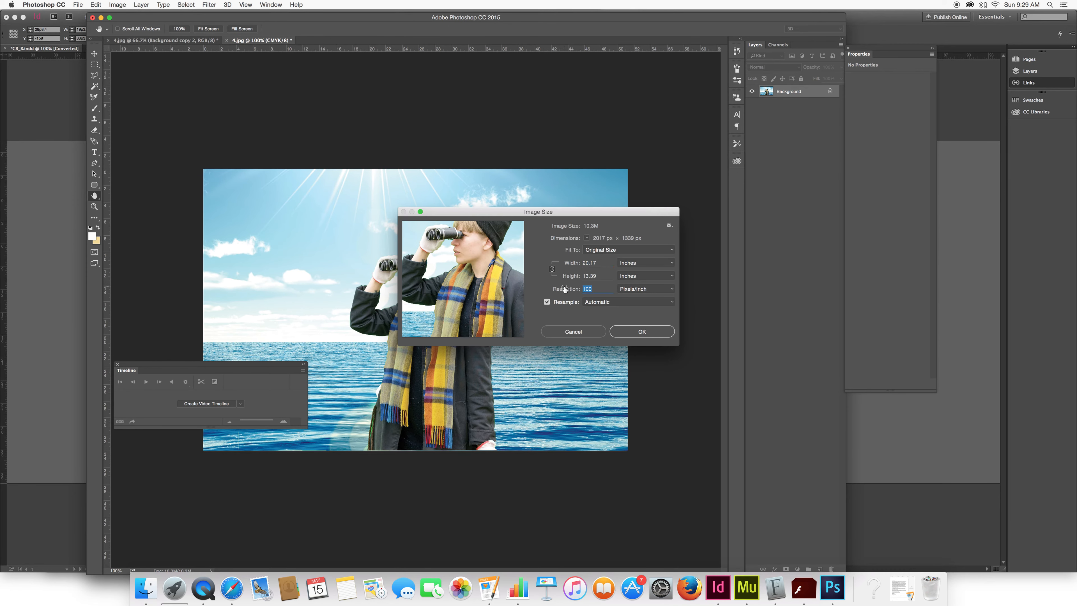
pyautogui.write('300')
pyautogui.press('Return')
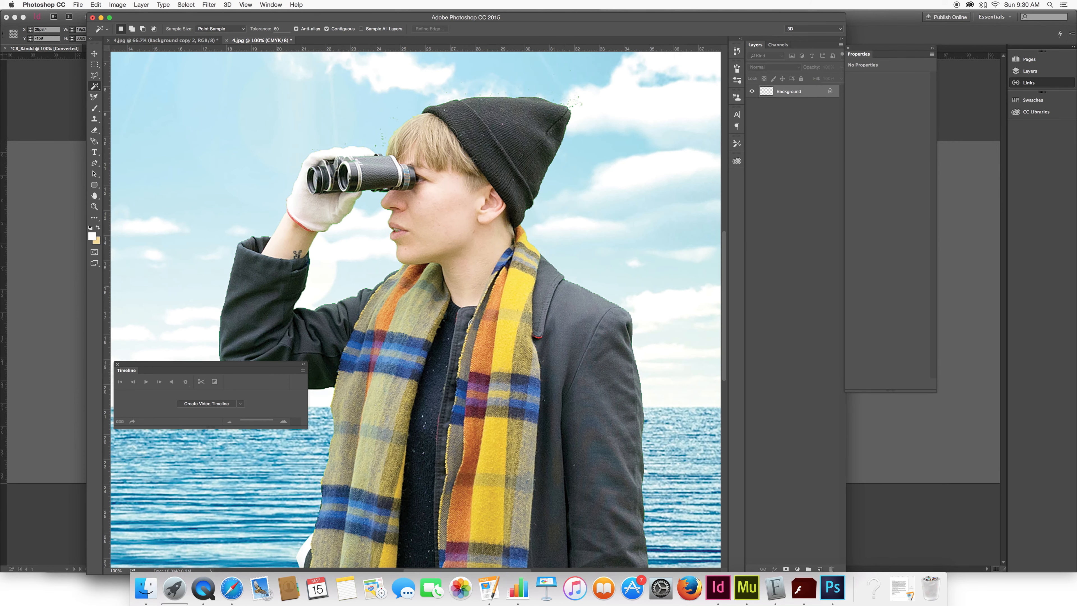
# Save and close the converted 4.jpg, keeping the layered version open, and switch back to InDesign.
pyautogui.press('super+s')
pyautogui.click(93, 19)
pyautogui.click(92, 19)
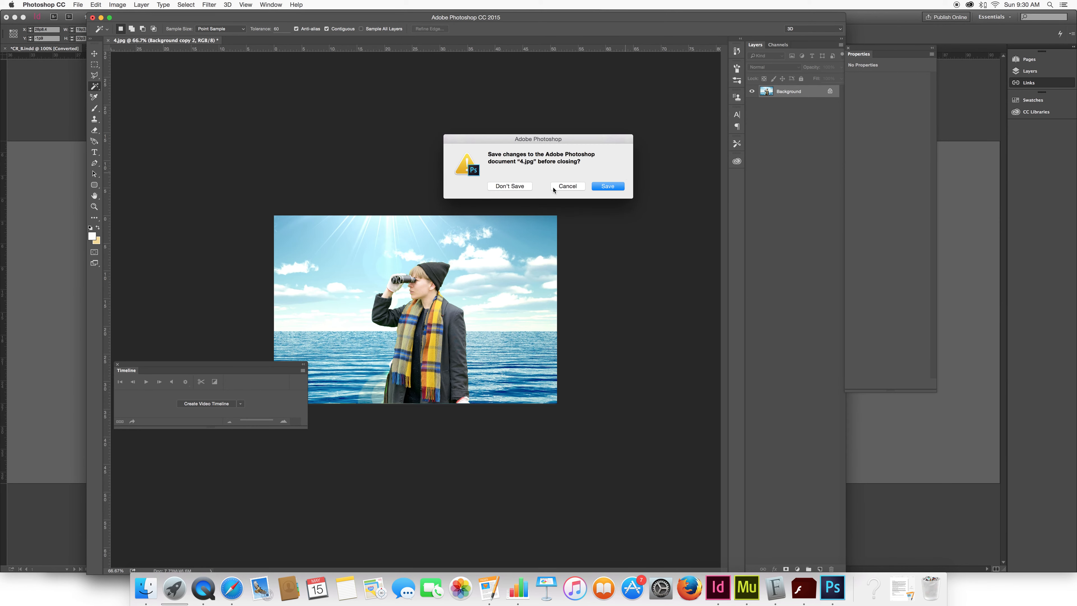
pyautogui.click(555, 189)
pyautogui.click(718, 587)
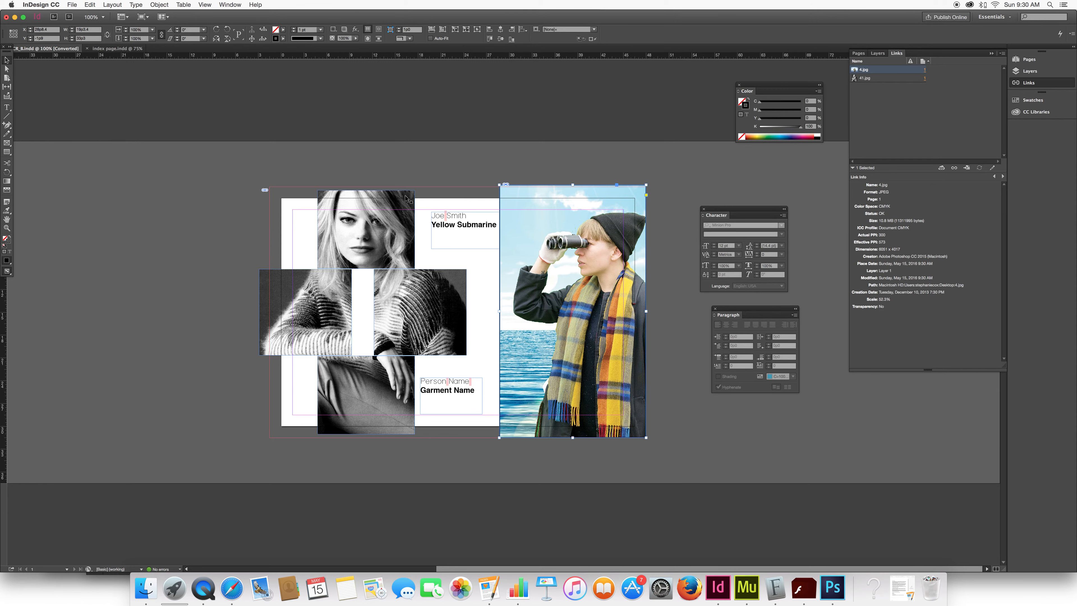
# Select the black-and-white cross-shaped photo and open its linked file 41.jpg in Photoshop CC 2015 for editing.
pyautogui.click(362, 231)
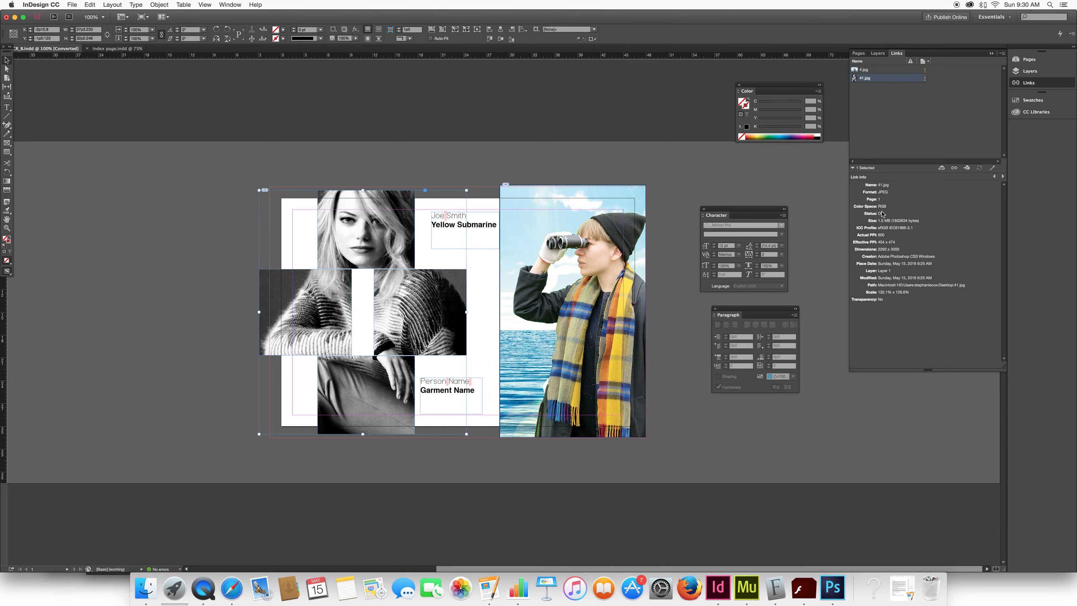
pyautogui.rightClick(888, 84)
pyautogui.moveTo(933, 163)
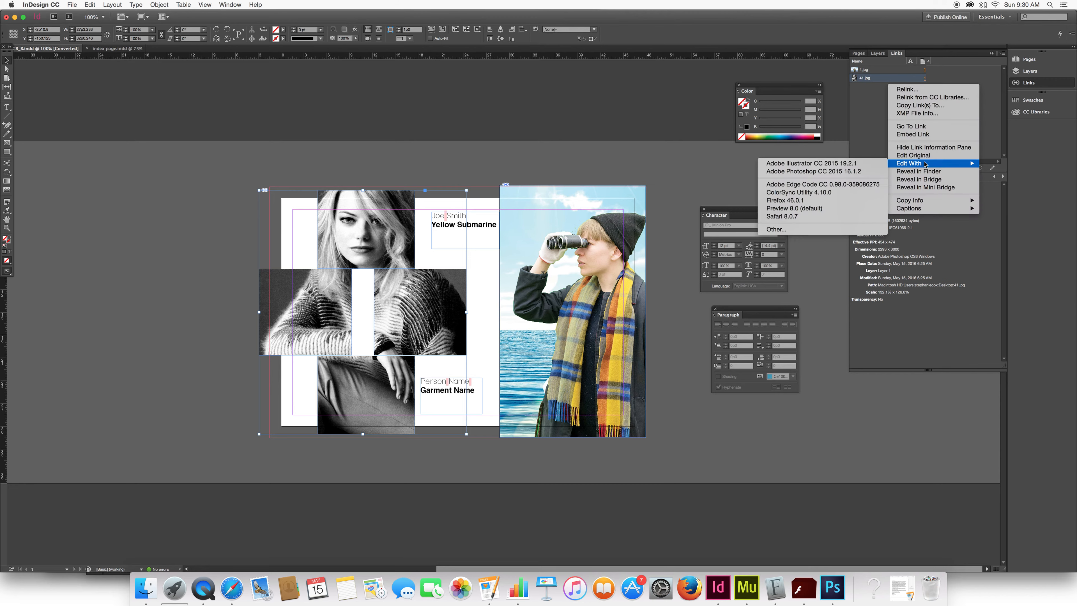
pyautogui.click(813, 171)
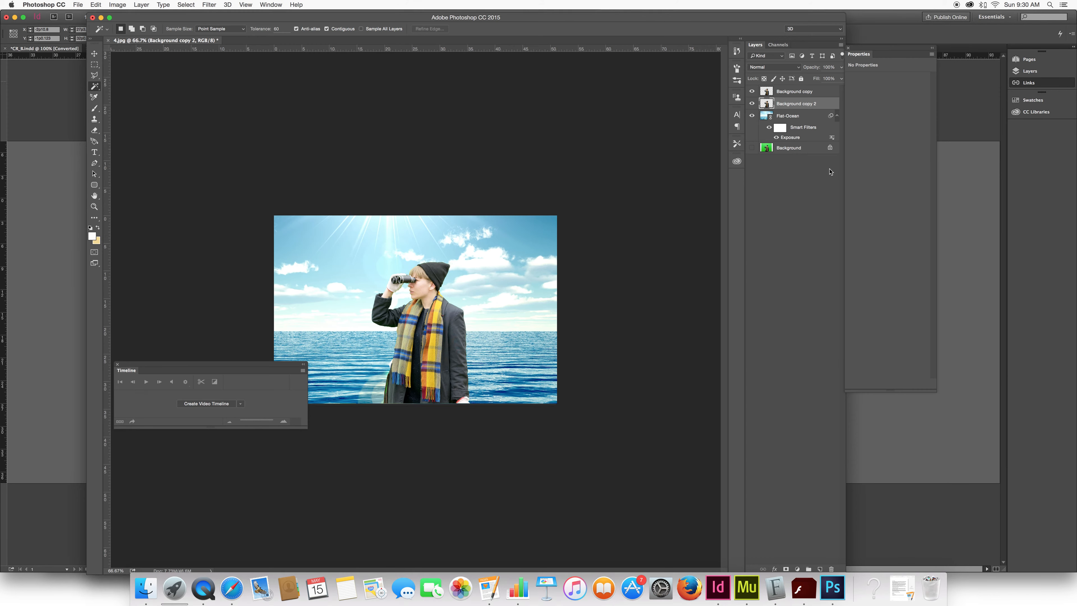
# Convert 41.jpg to CMYK Color mode and accept the profile conversion.
pyautogui.click(115, 6)
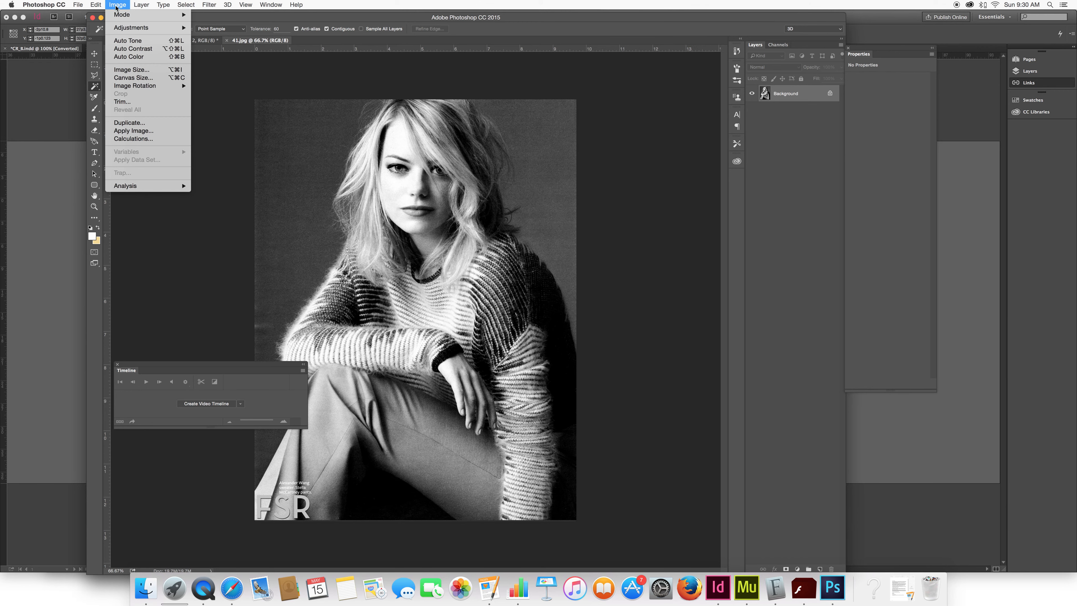
pyautogui.moveTo(127, 14)
pyautogui.click(231, 57)
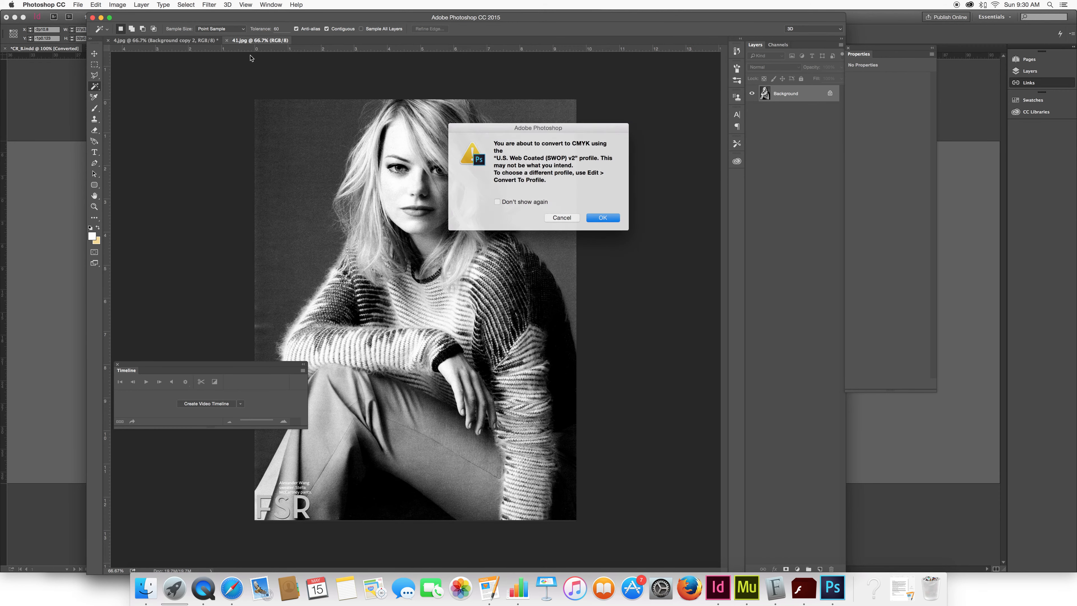
pyautogui.click(604, 220)
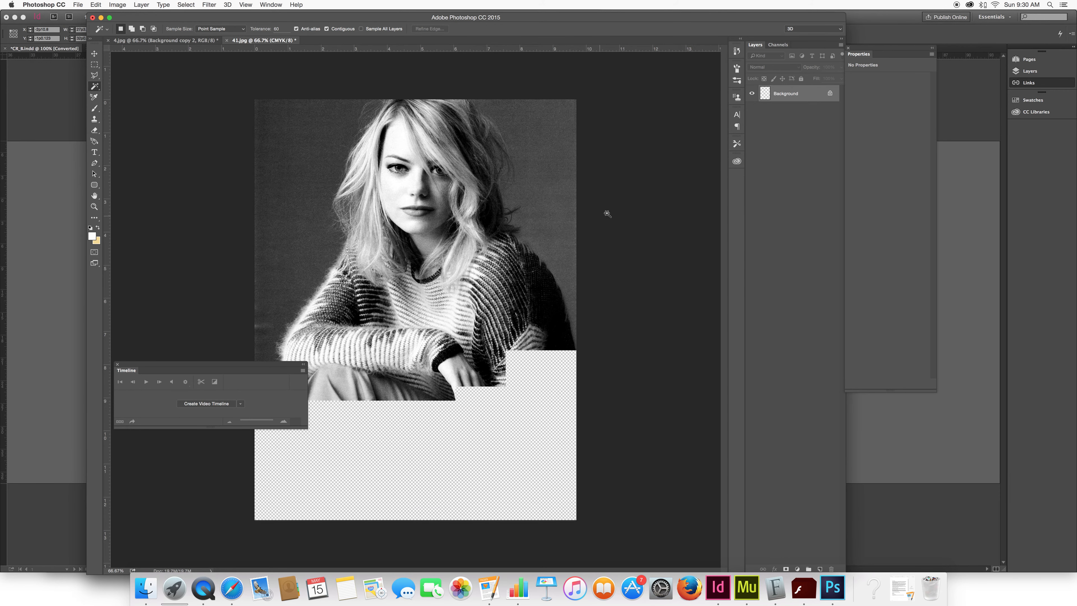
# Return to Photoshop to save the CMYK-converted 41.jpg, switch back to InDesign, and deselect the black-and-white photo.
pyautogui.click(726, 591)
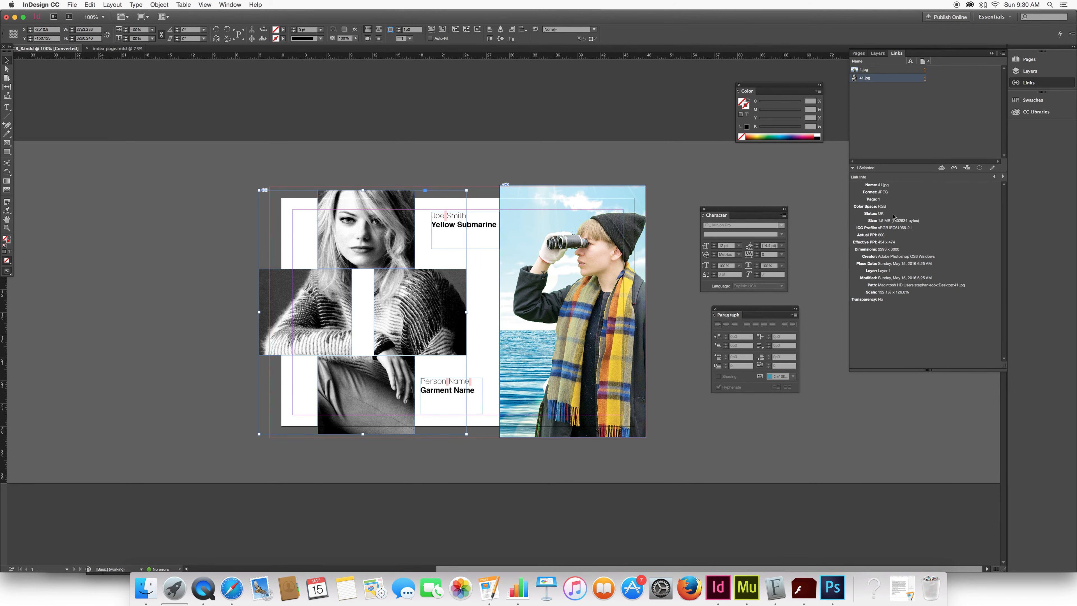
pyautogui.click(824, 577)
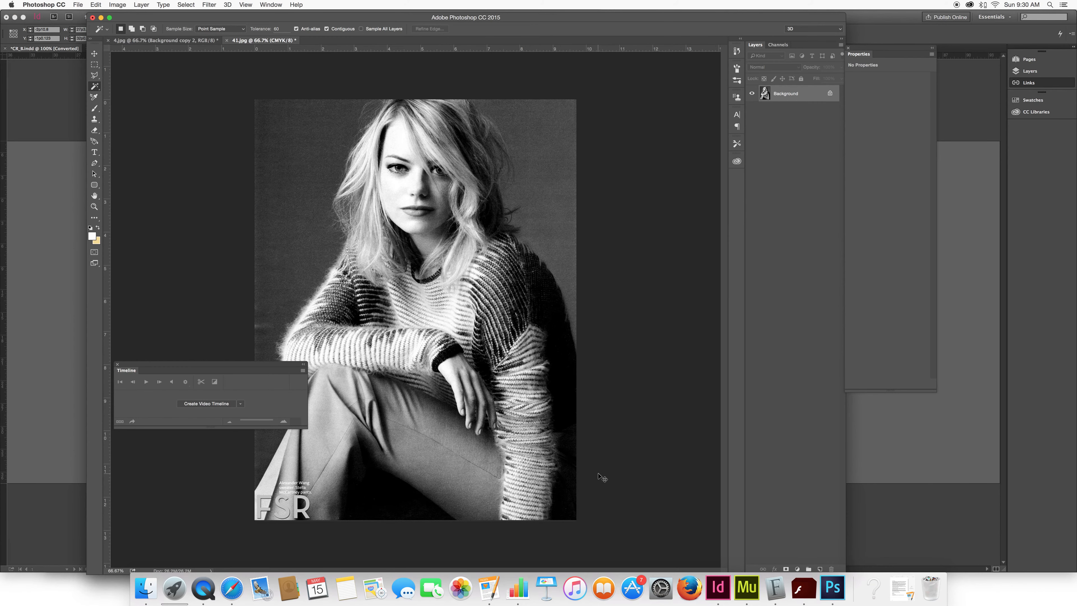
pyautogui.click(717, 595)
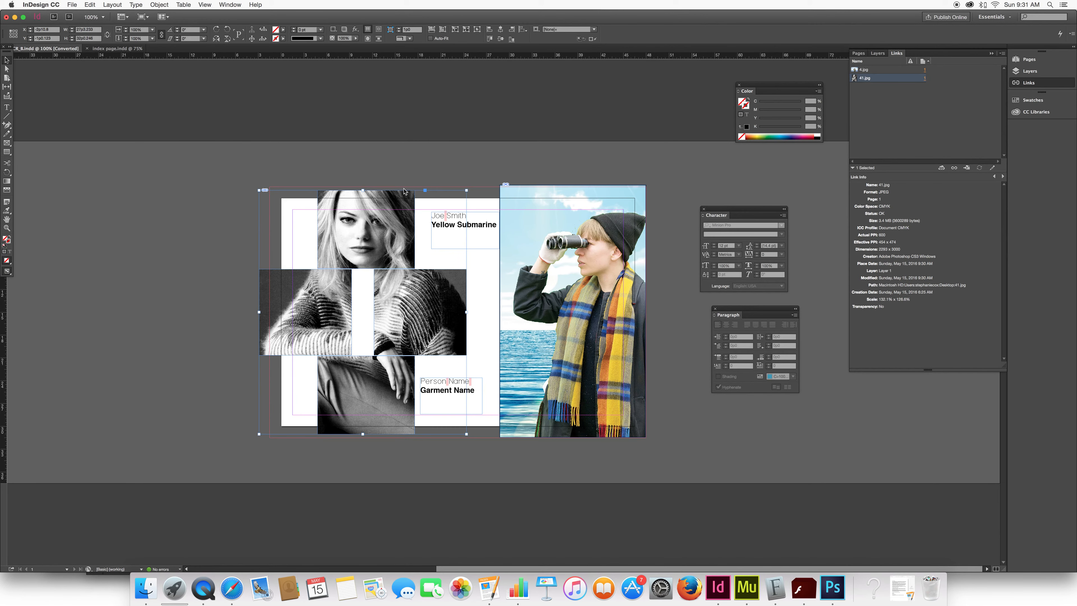
pyautogui.click(473, 194)
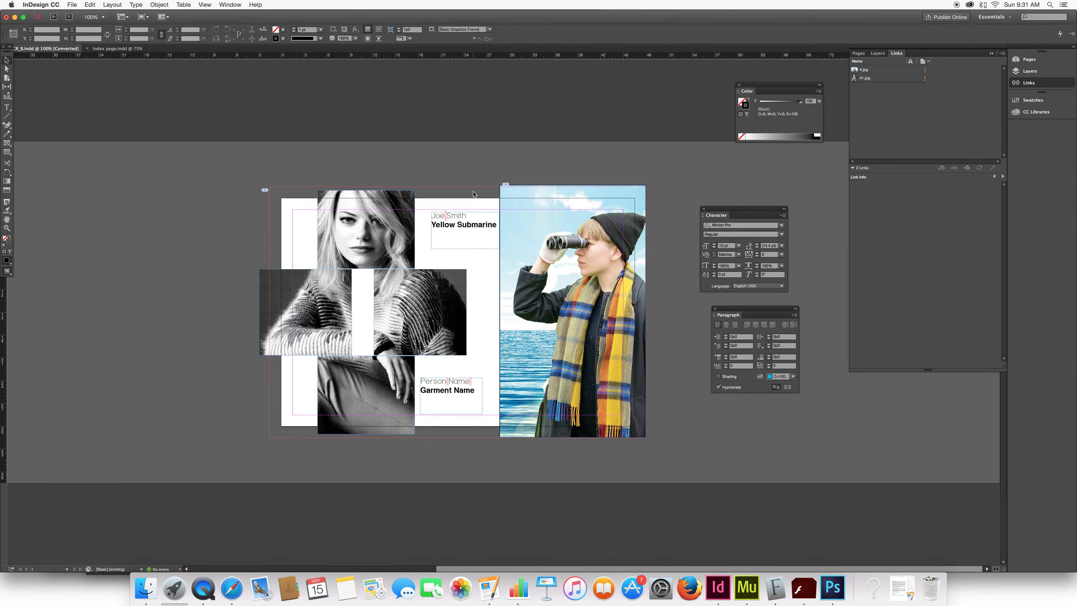
# Run Check Spelling on the whole document.
pyautogui.press('super+i')
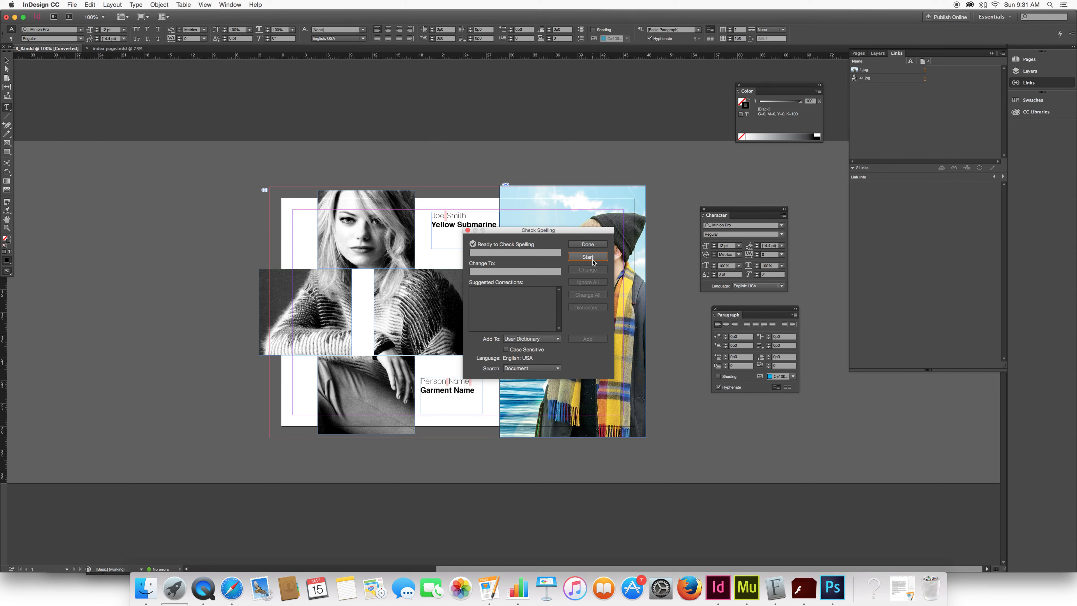
pyautogui.moveTo(528, 229); pyautogui.dragTo(555, 240)
pyautogui.click(618, 270)
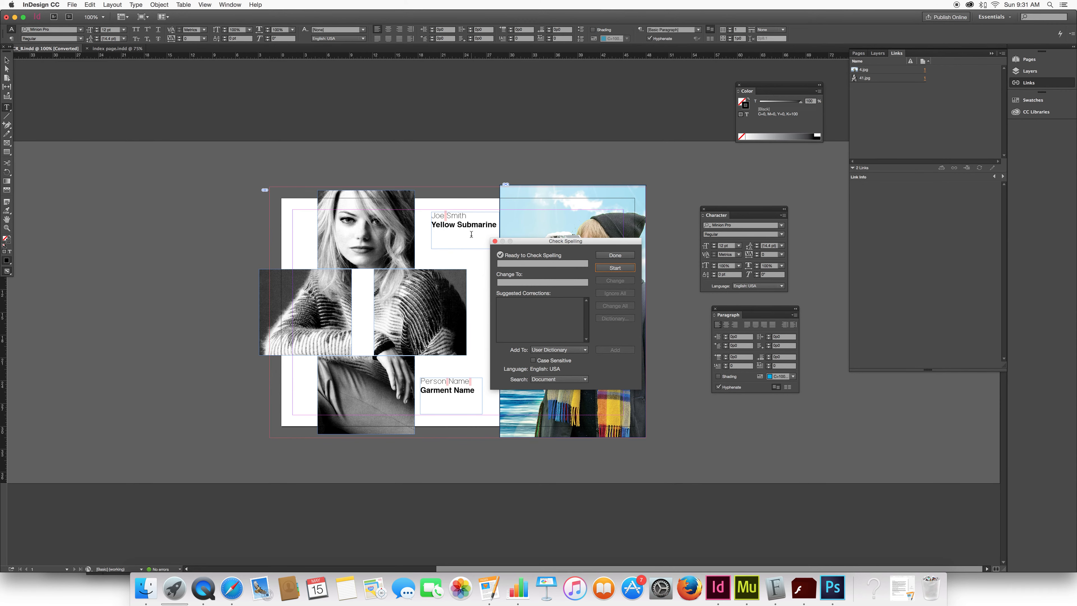
pyautogui.click(610, 266)
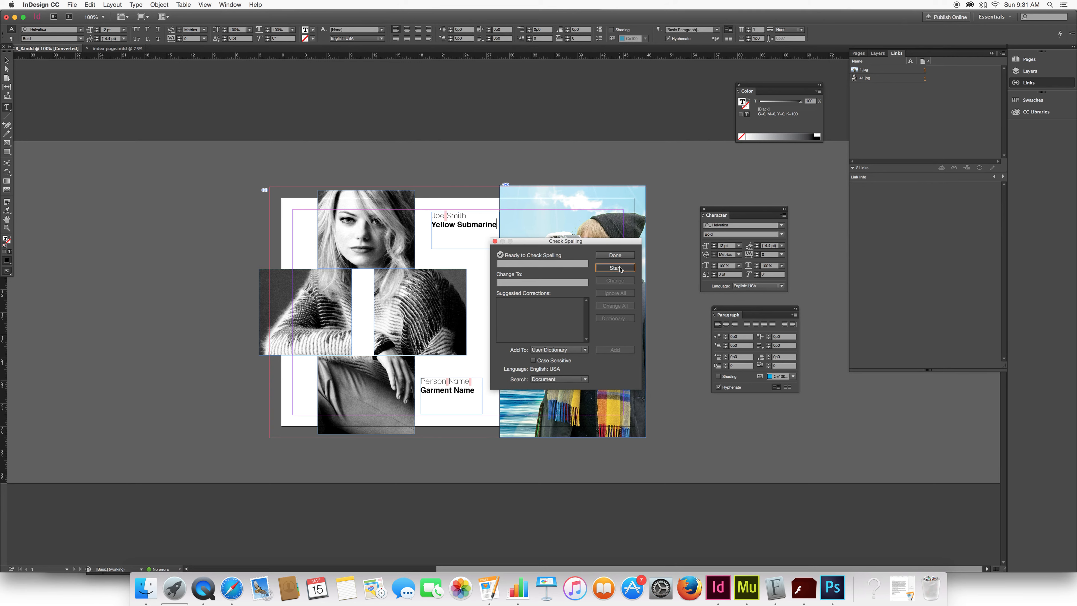
pyautogui.click(615, 255)
# Misspell the upper caption's garment word as "Submrine", then use Check Spelling to change it to "Submarine" and finish the check.
pyautogui.press('BackSpace')
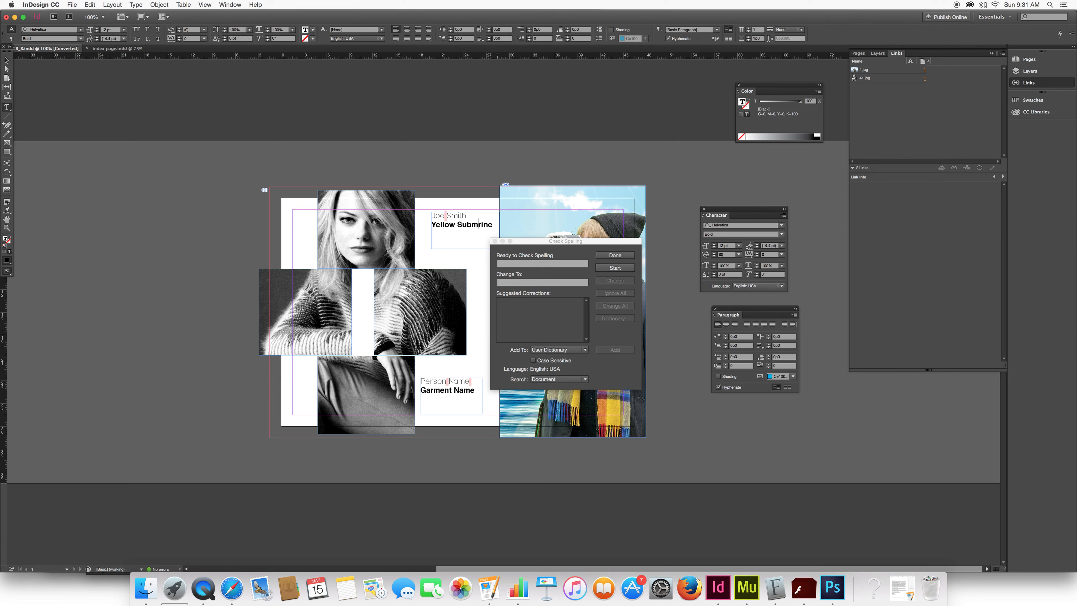
pyautogui.click(614, 269)
pyautogui.click(614, 268)
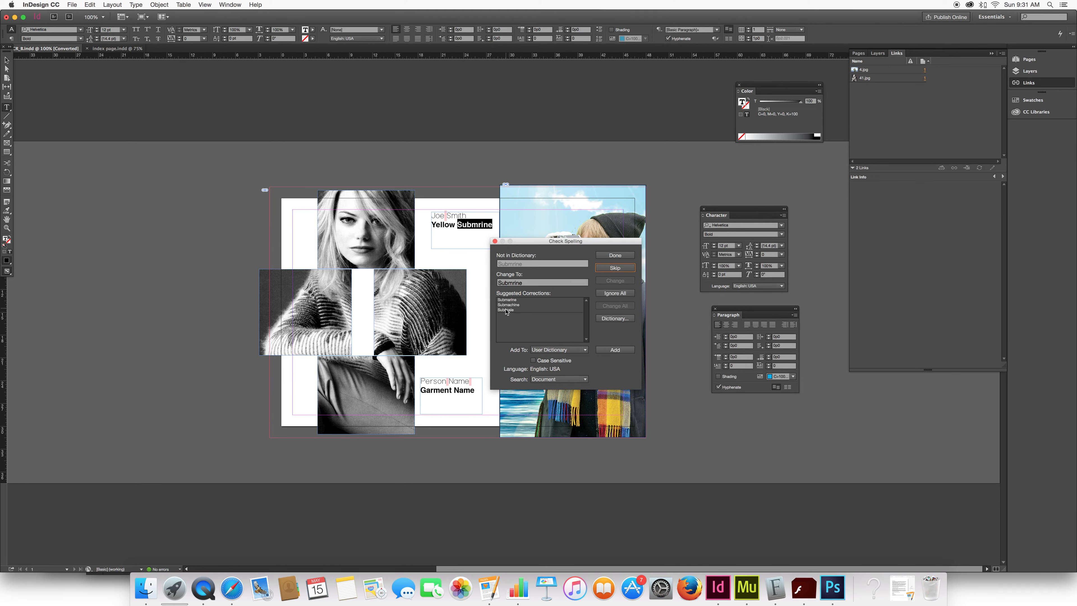
pyautogui.click(507, 299)
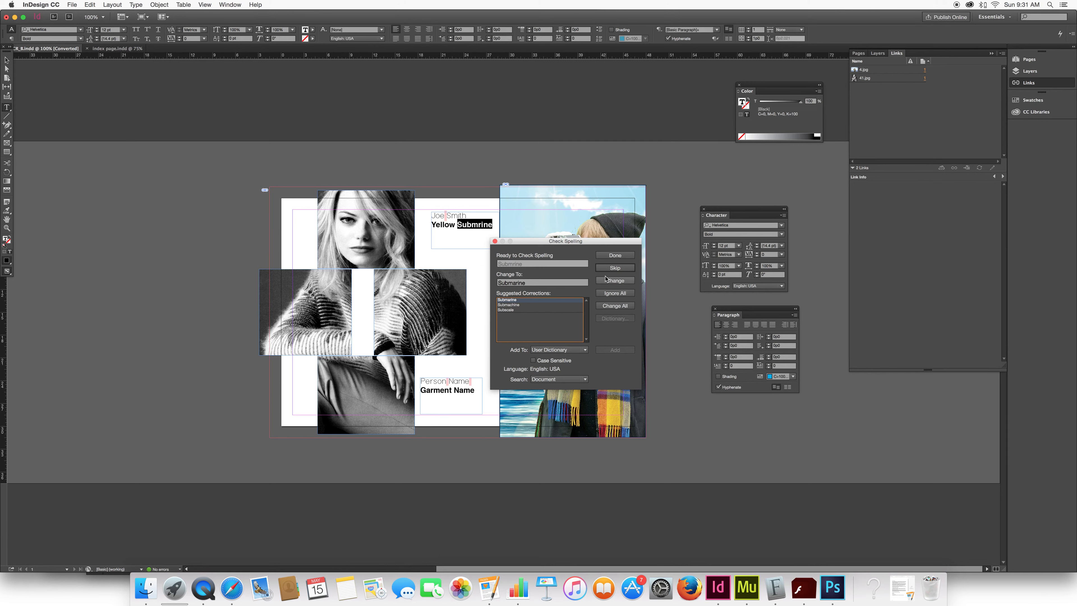
pyautogui.click(615, 282)
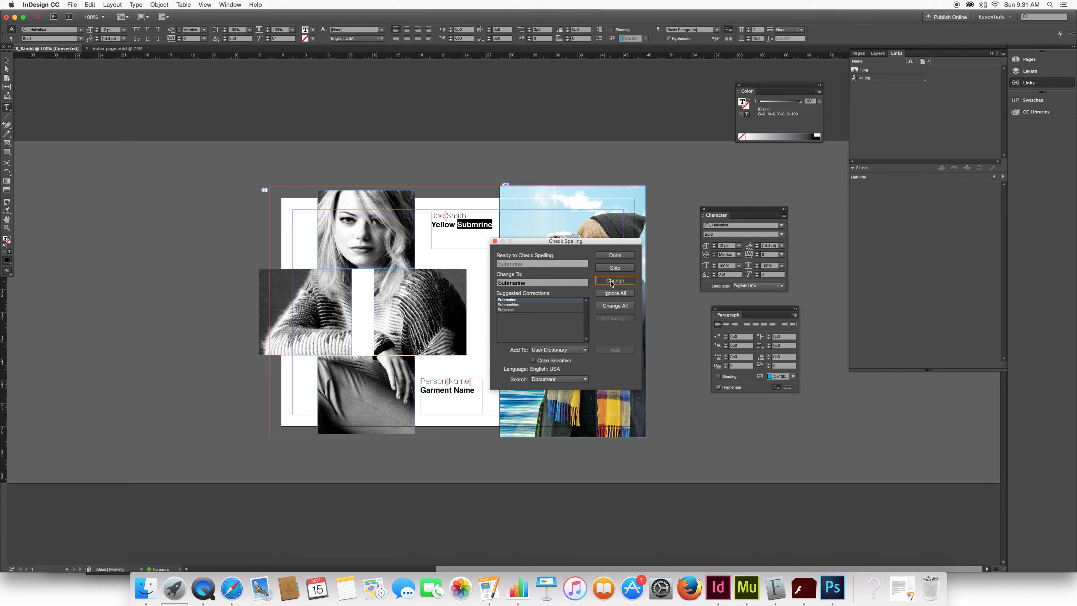
pyautogui.click(615, 255)
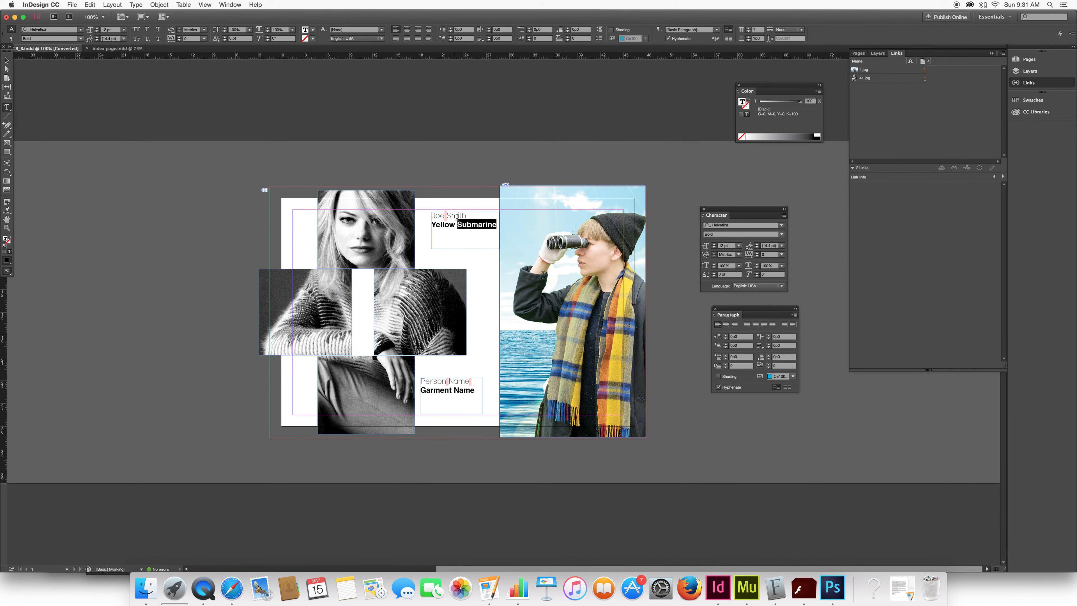
# Examine the fonts used for the garment line and the person-name line in the upper caption.
pyautogui.click(499, 225)
pyautogui.moveTo(501, 225); pyautogui.dragTo(429, 225)
pyautogui.moveTo(473, 216); pyautogui.dragTo(410, 206)
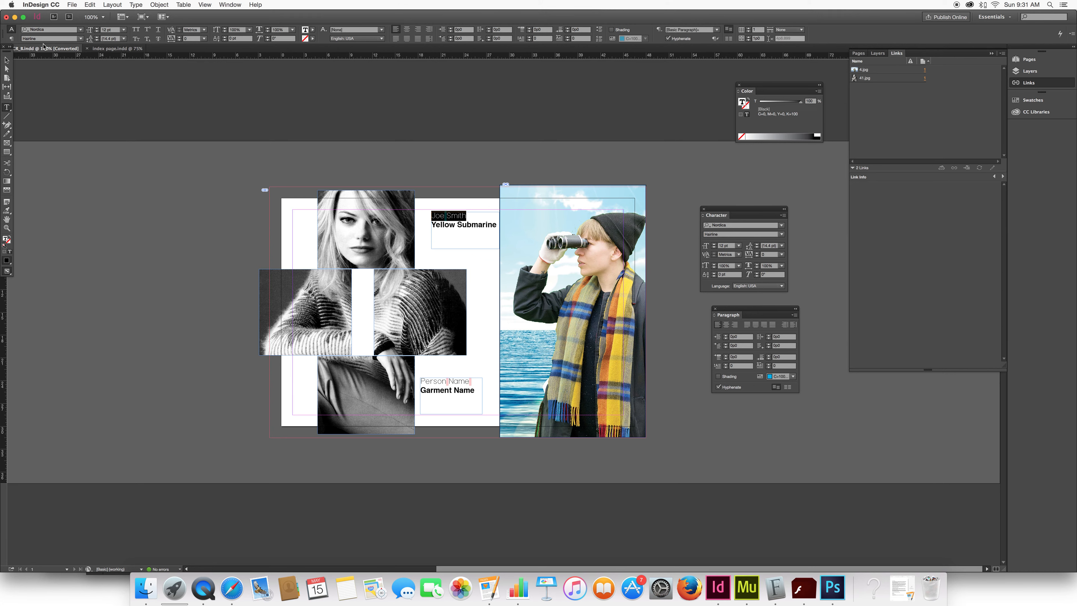
pyautogui.click(2, 153)
pyautogui.click(3, 152)
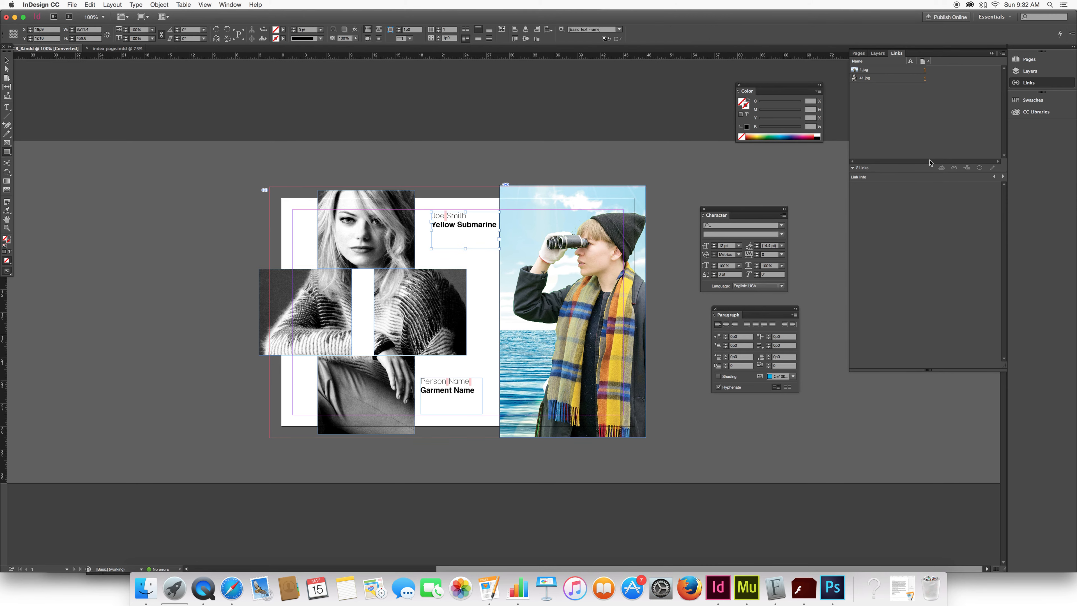
# Check the link info of 4.jpg and 41.jpg, including color space and resolution, and select the cross-shaped photo.
pyautogui.click(873, 71)
pyautogui.click(867, 82)
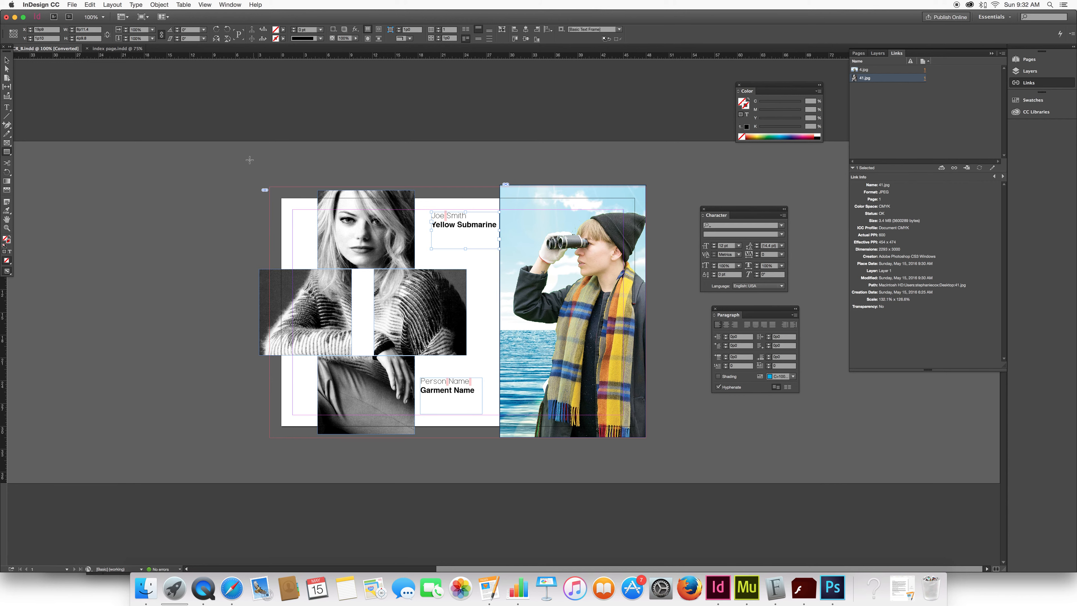
pyautogui.press('v')
pyautogui.click(328, 212)
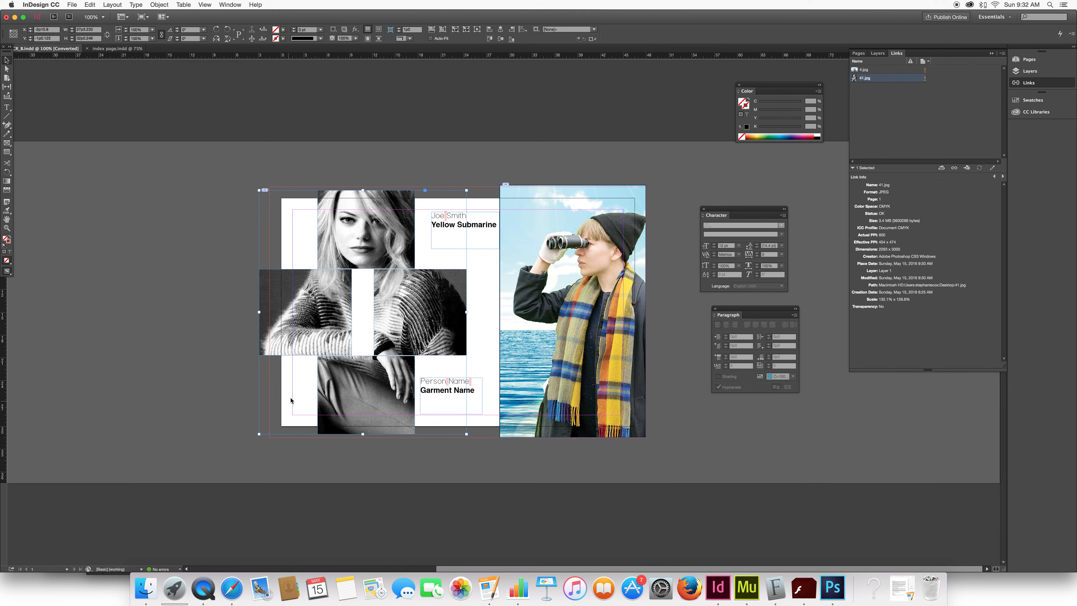
# Move the lower caption's text frame down toward the left page's bottom edge, beside the cross-shaped photo, and deselect it.
pyautogui.click(453, 221)
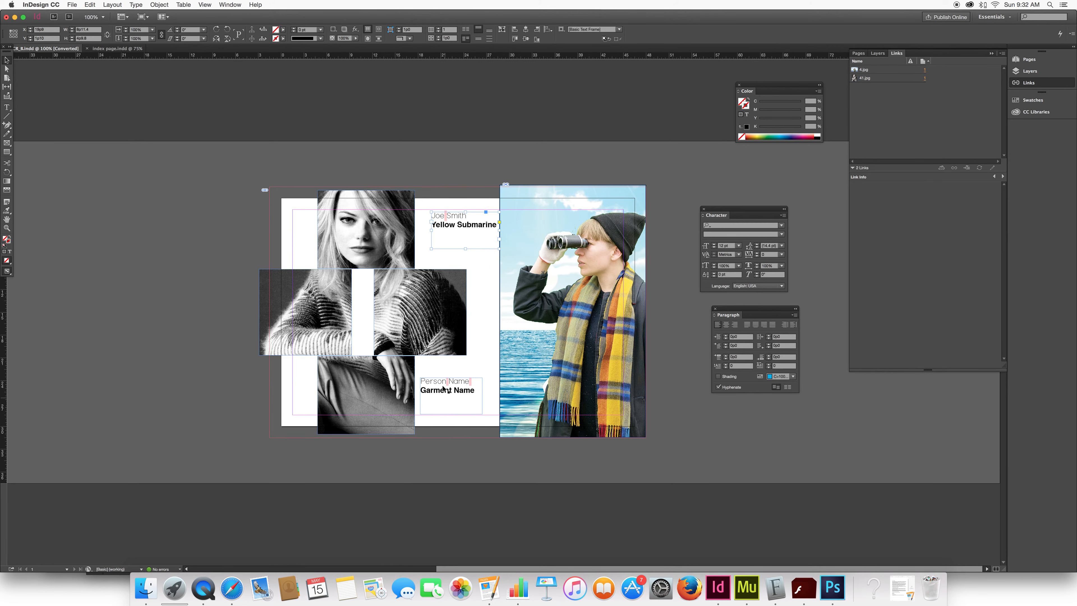
pyautogui.moveTo(434, 383); pyautogui.dragTo(431, 403)
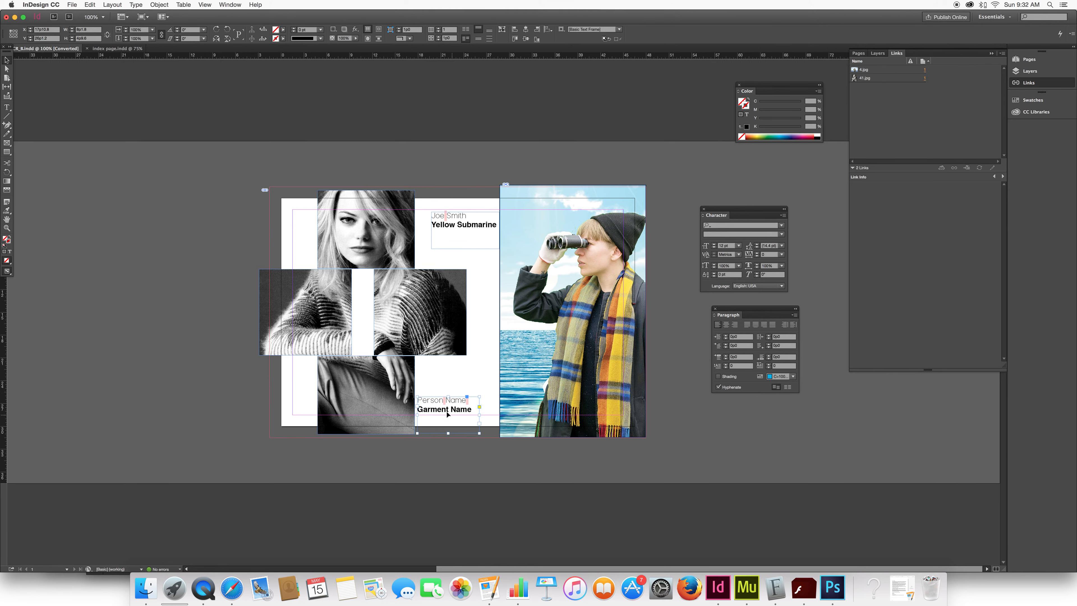
pyautogui.click(250, 179)
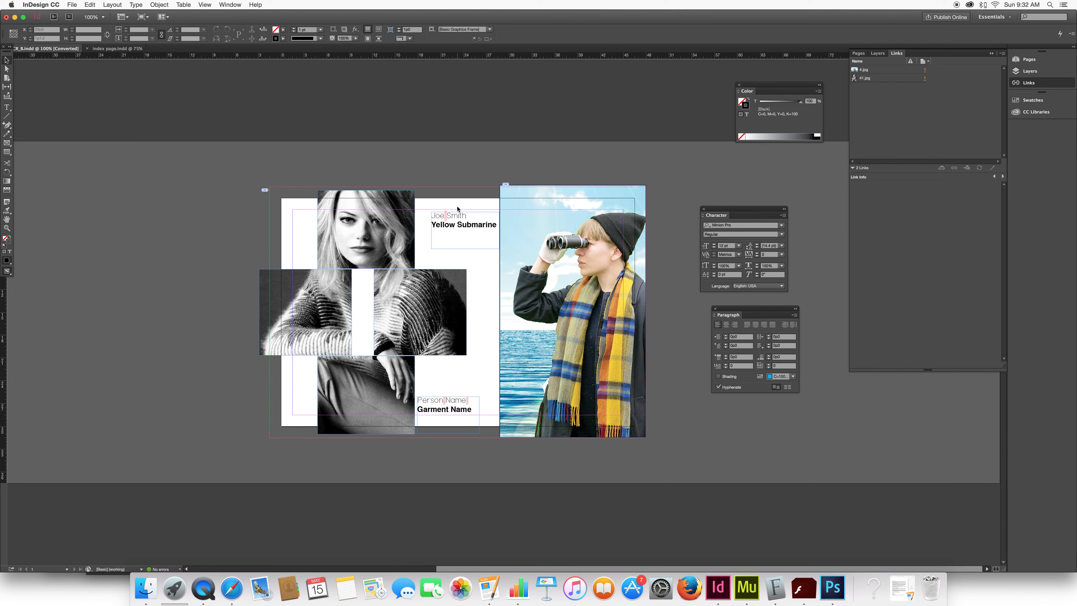
# Try shifting the cross-shaped photo upward so it extends farther beyond the left page's top edge.
pyautogui.click(359, 192)
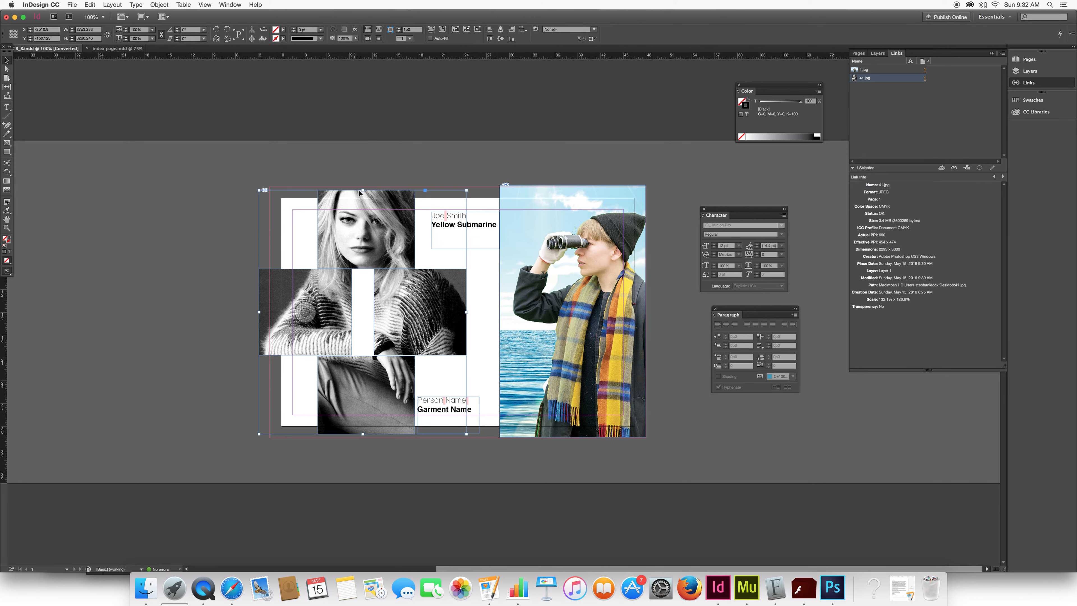
pyautogui.moveTo(468, 191); pyautogui.dragTo(463, 191)
pyautogui.moveTo(365, 192); pyautogui.dragTo(366, 199)
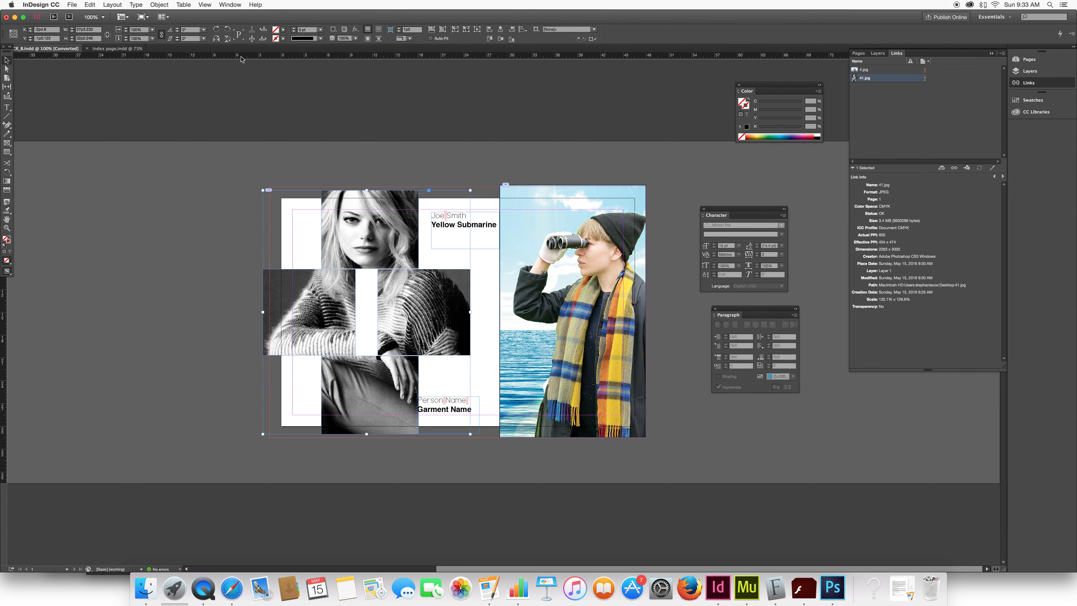
pyautogui.moveTo(386, 233); pyautogui.dragTo(386, 223)
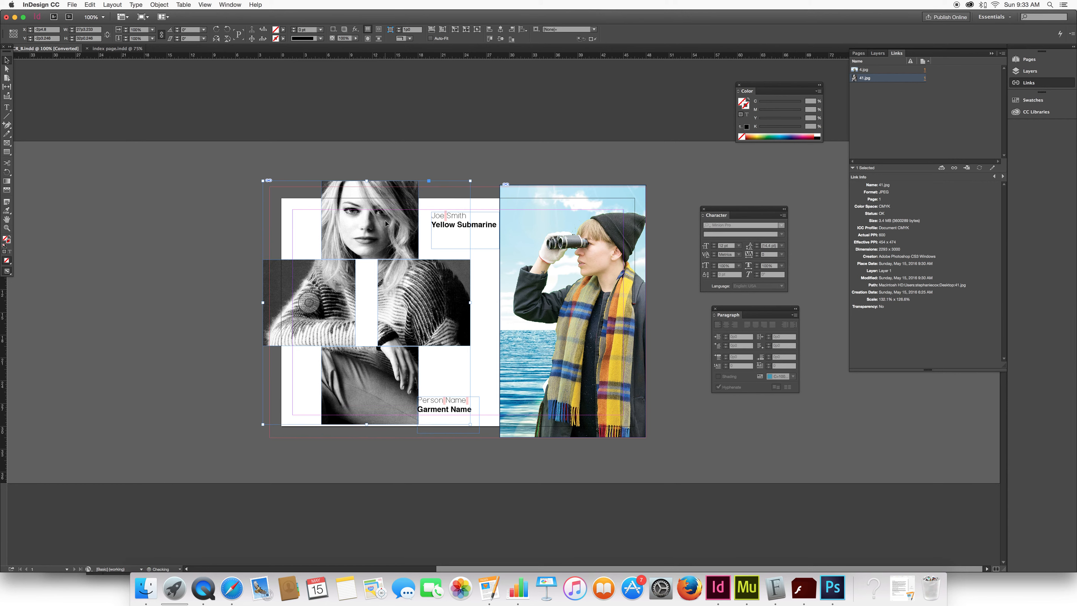
pyautogui.moveTo(378, 219); pyautogui.dragTo(378, 212)
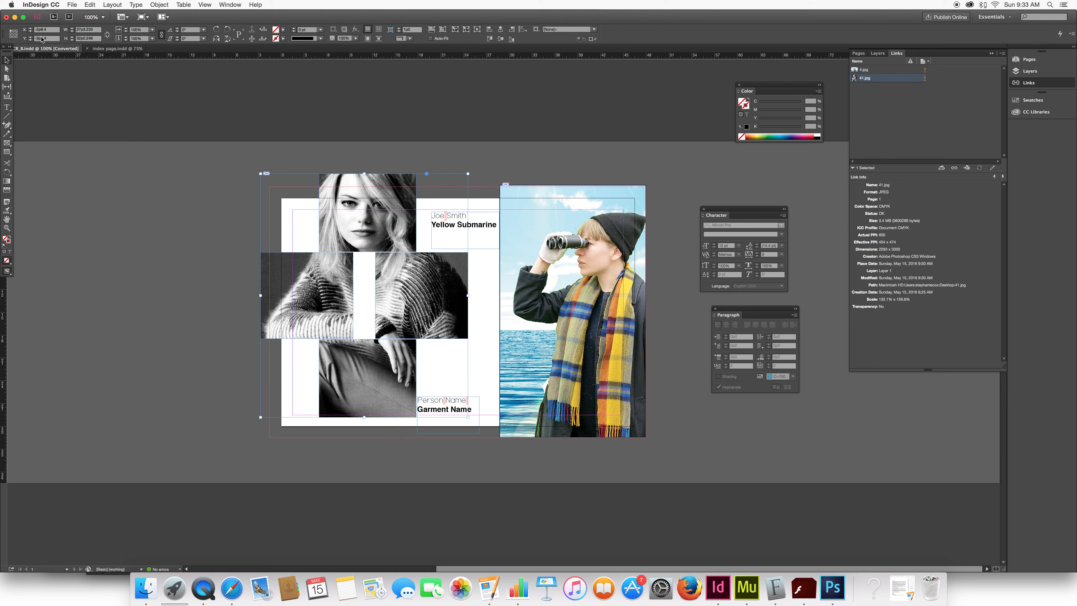
# Switch the document's screen mode to Preview and deselect everything.
pyautogui.click(205, 5)
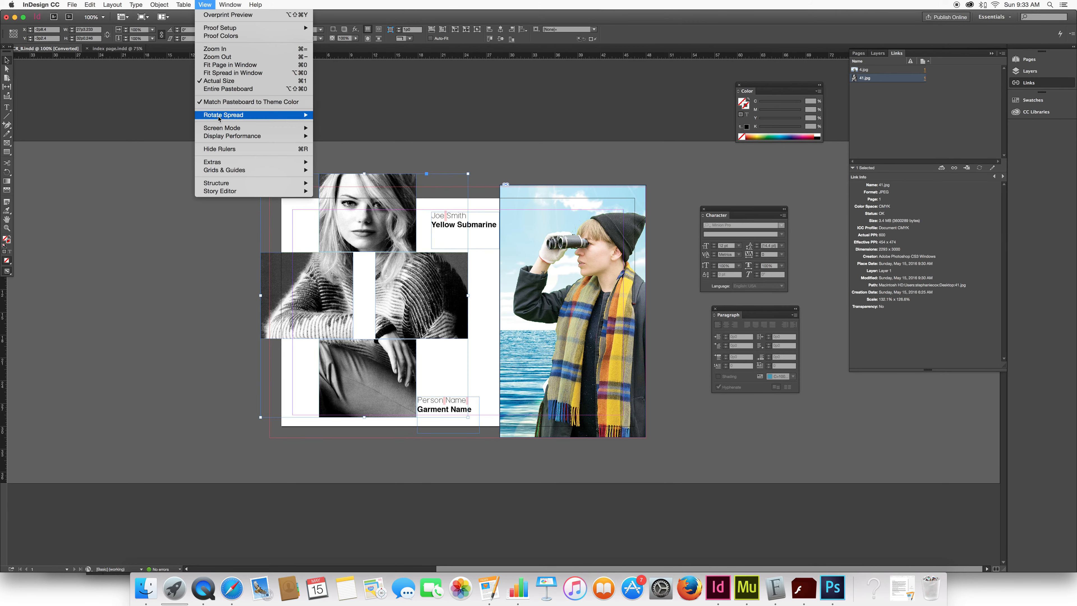
pyautogui.moveTo(220, 128)
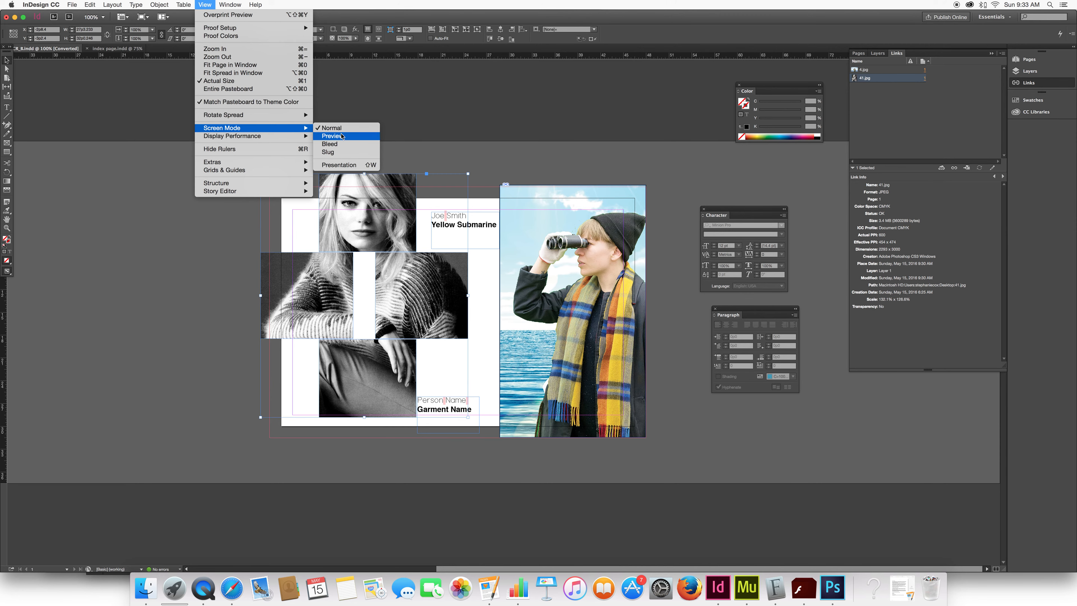
pyautogui.click(331, 135)
pyautogui.click(278, 131)
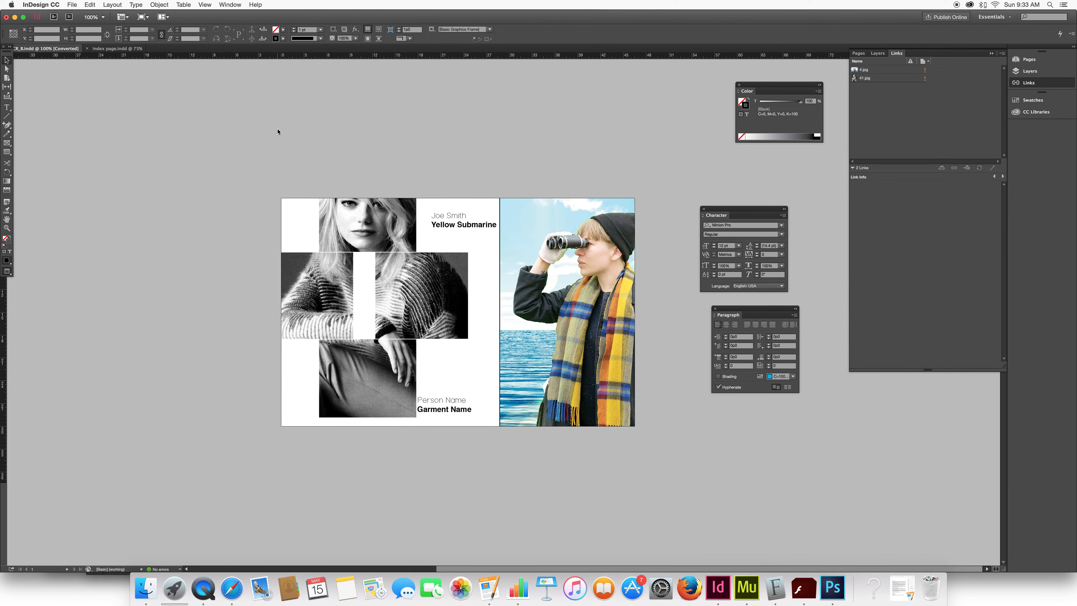
# Move the cross-shaped photo down until it overlaps the left page's top, left and bottom edges, and deselect it.
pyautogui.click(378, 216)
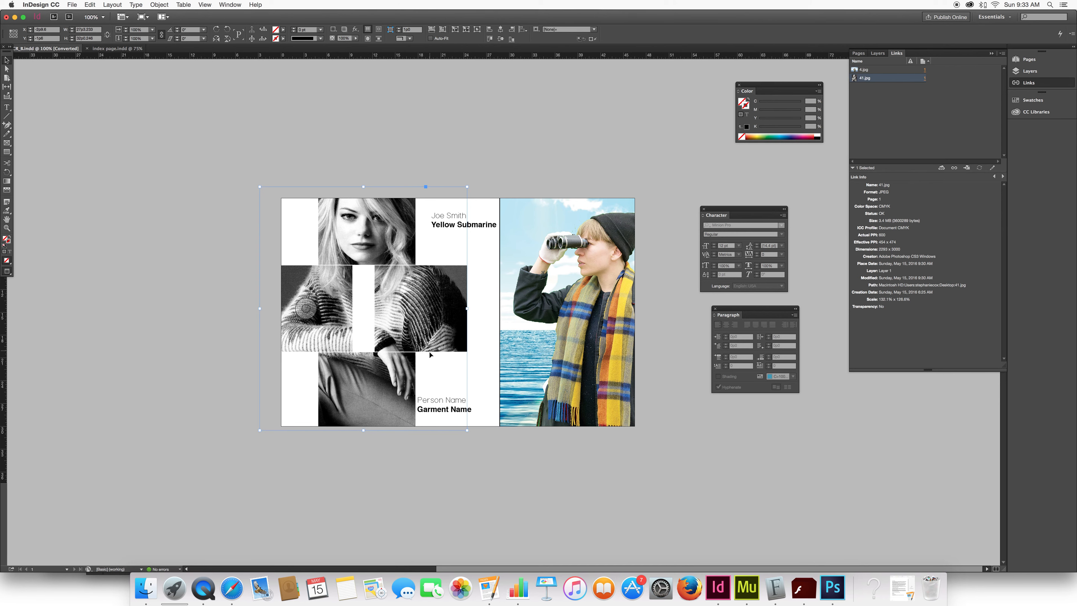
pyautogui.moveTo(432, 353); pyautogui.dragTo(429, 358)
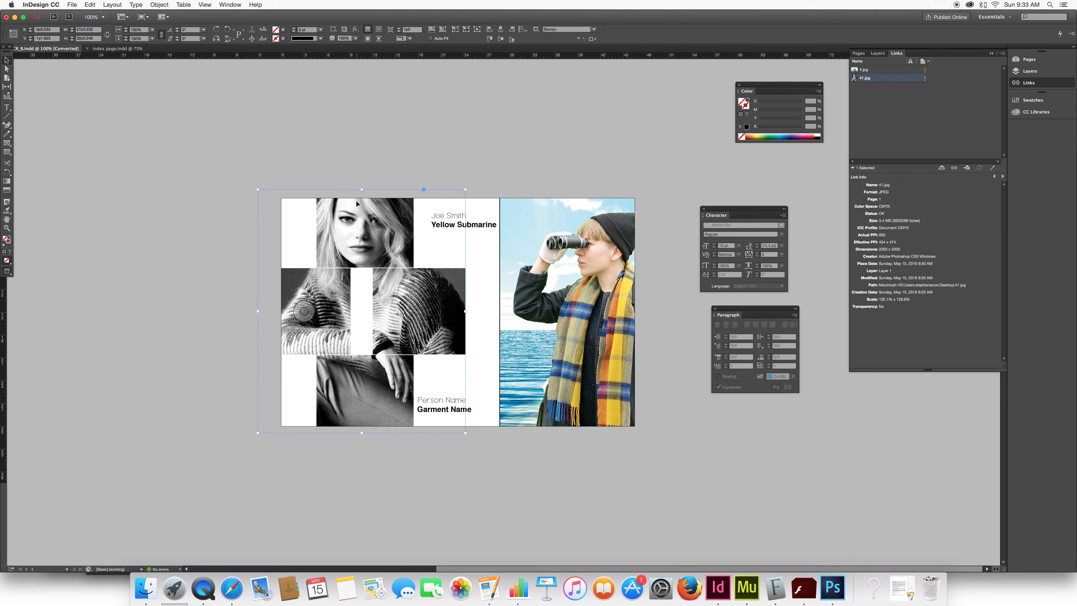
pyautogui.click(492, 140)
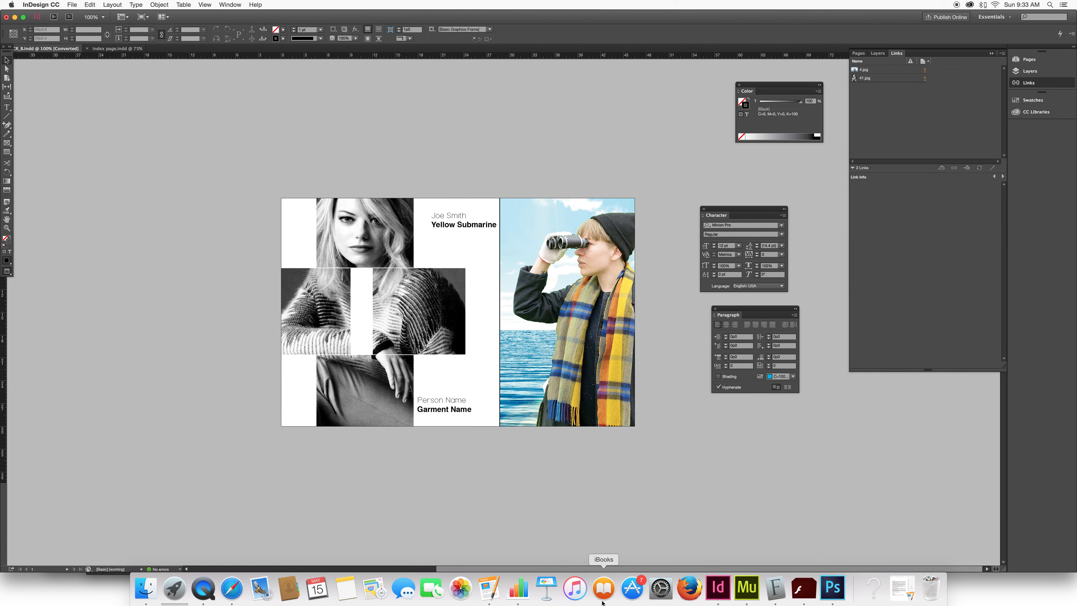
# Increase the stroke weight on the right page's binoculars photo, choose another stroke type, and deselect the photo.
pyautogui.click(516, 407)
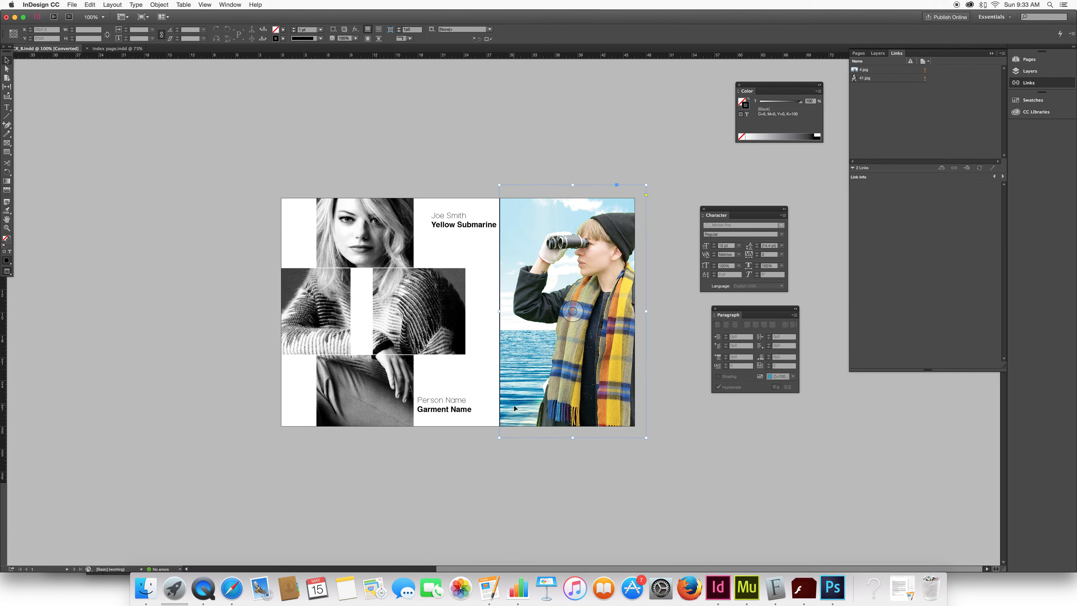
pyautogui.click(294, 28)
pyautogui.click(294, 28)
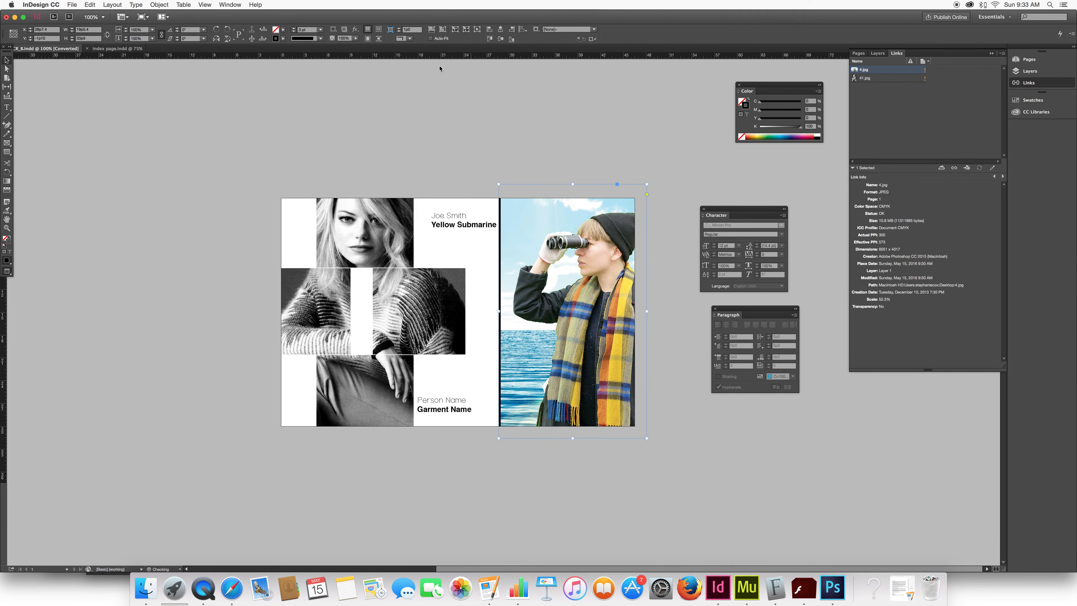
pyautogui.click(320, 38)
pyautogui.click(317, 67)
pyautogui.click(568, 151)
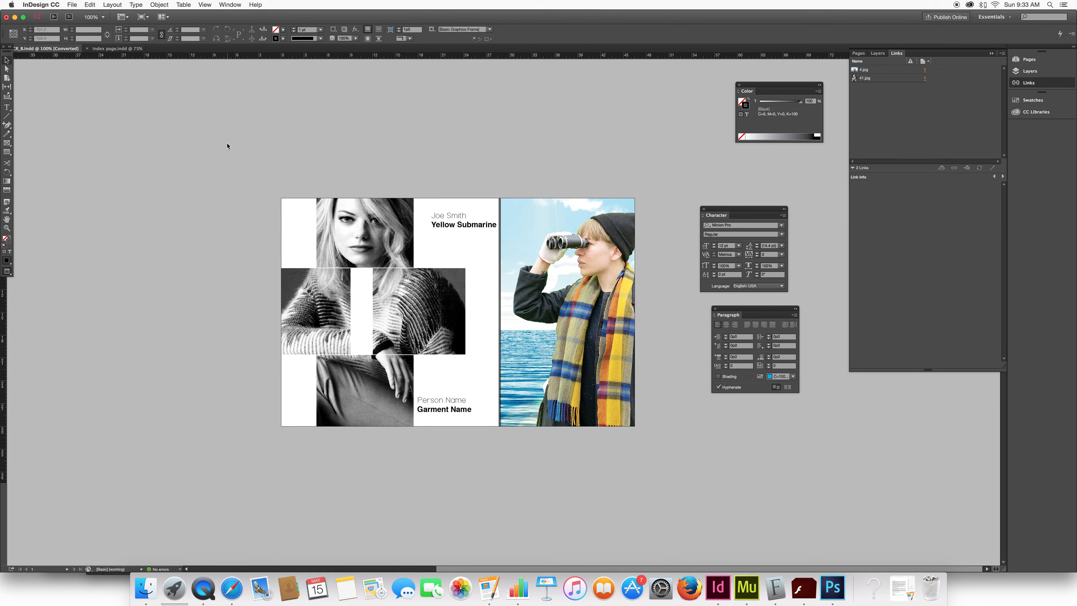
# Select the cross-shaped photo, start packaging the document, and review the package's links, images and fonts.
pyautogui.click(585, 253)
pyautogui.click(366, 252)
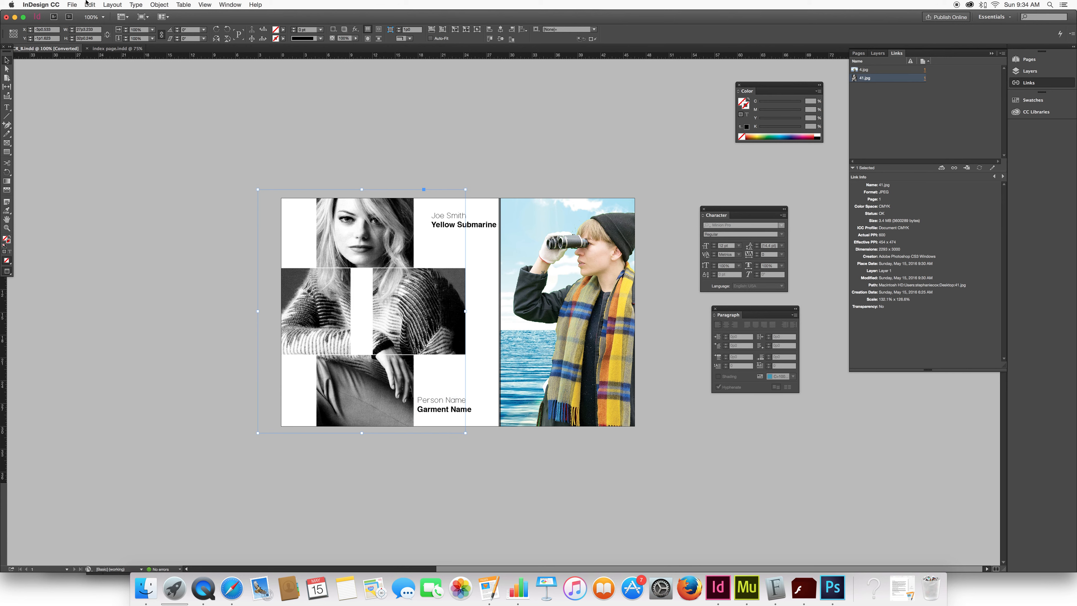
pyautogui.click(72, 5)
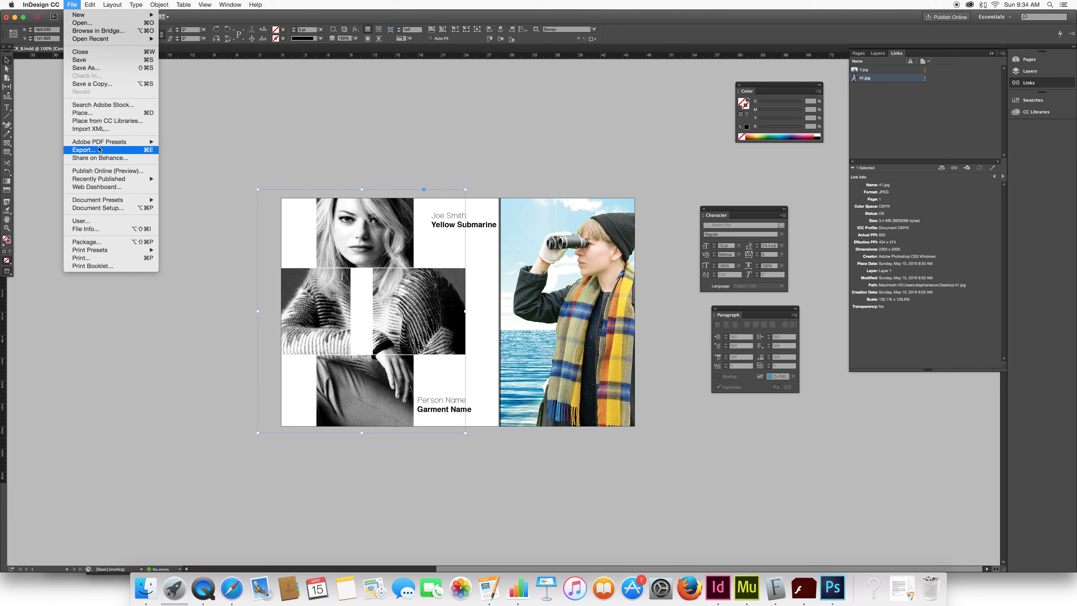
pyautogui.click(101, 242)
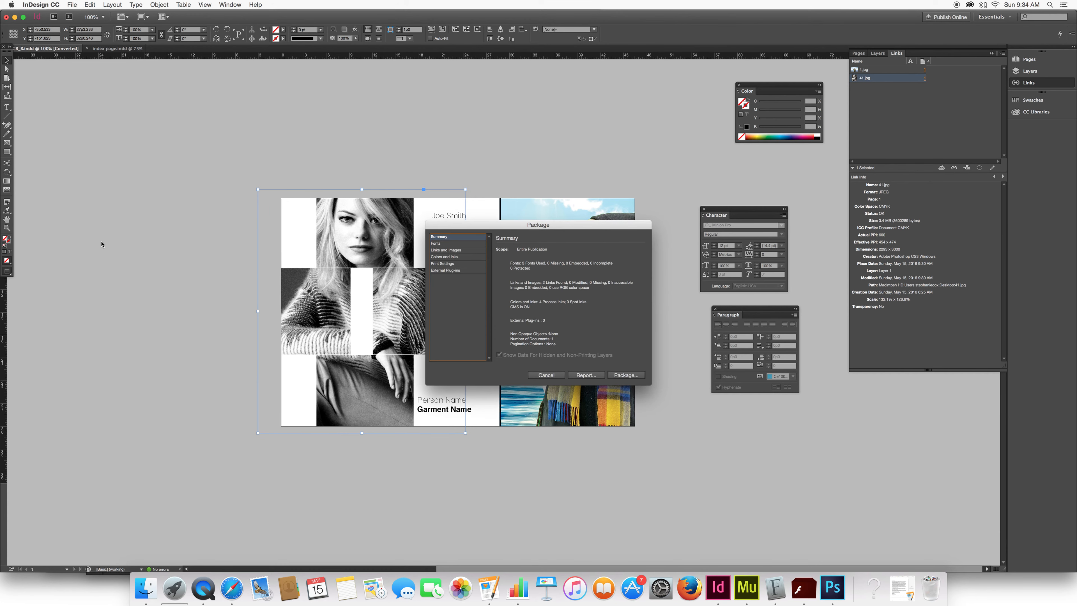
pyautogui.click(445, 251)
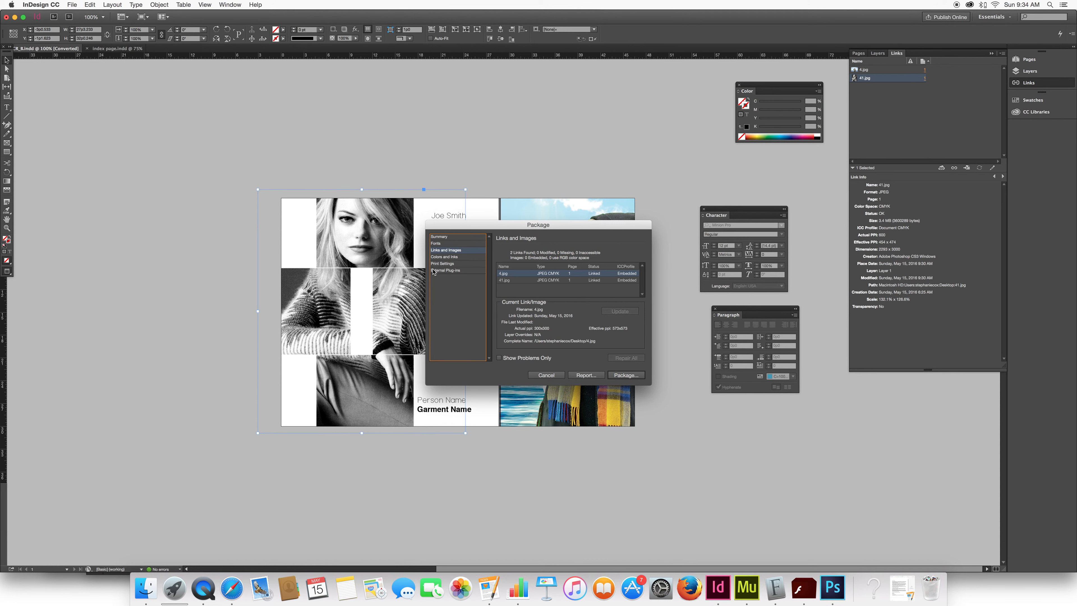
pyautogui.click(448, 244)
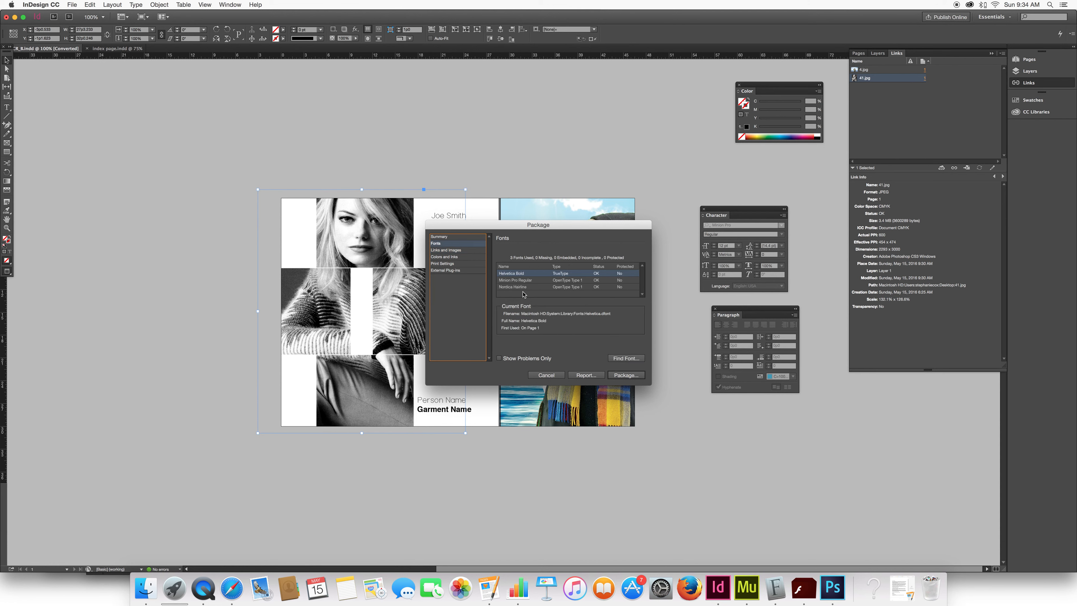
# Continue packaging and save the publication to the Desktop, named "Alumni Group" followed by the designer's name.
pyautogui.click(626, 375)
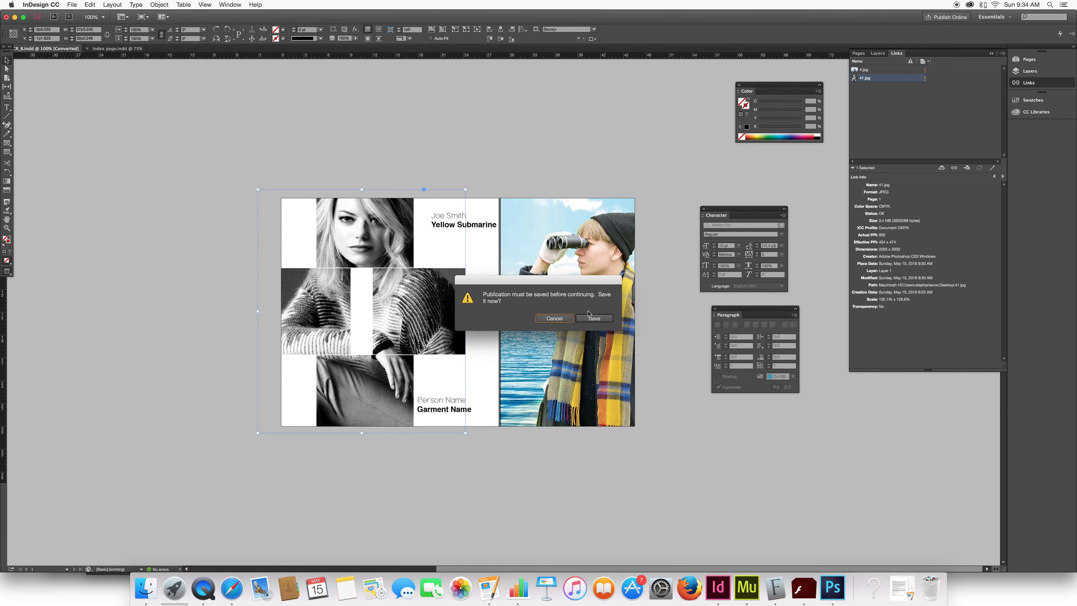
pyautogui.click(595, 318)
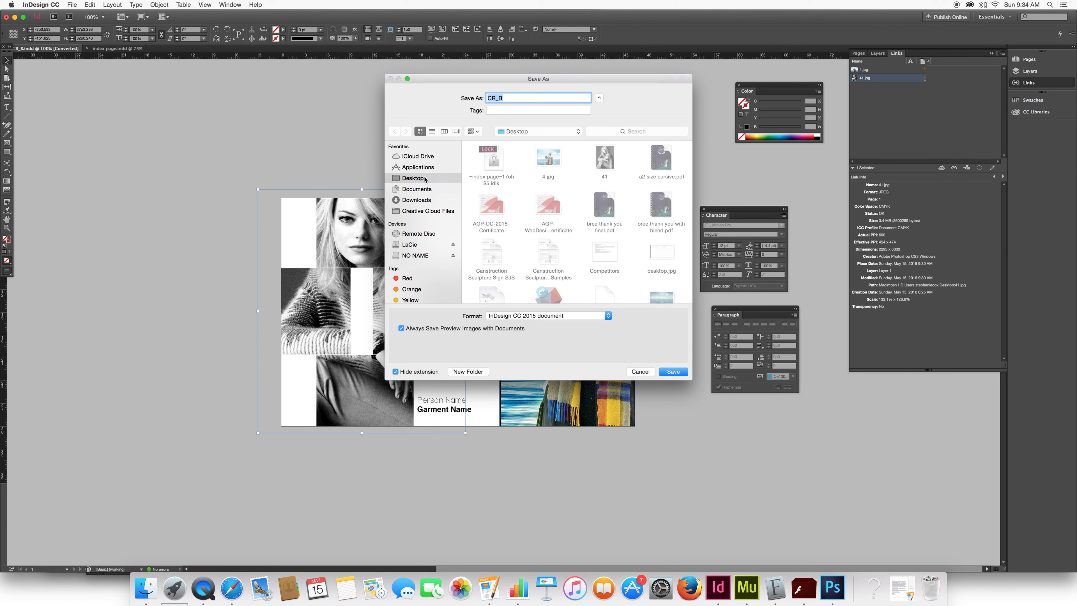
pyautogui.write('Alumni Group ')
pyautogui.write(' SCox')
pyautogui.click(678, 371)
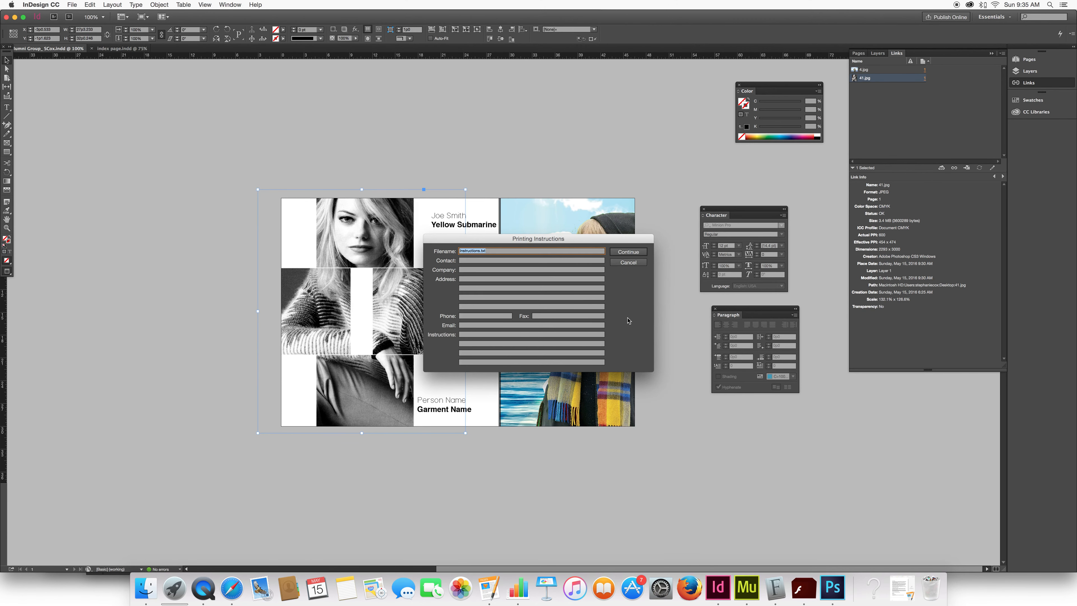
# Keep the default printing instructions and package the document to a Desktop folder with fonts, linked graphics, IDML and a print PDF.
pyautogui.click(630, 253)
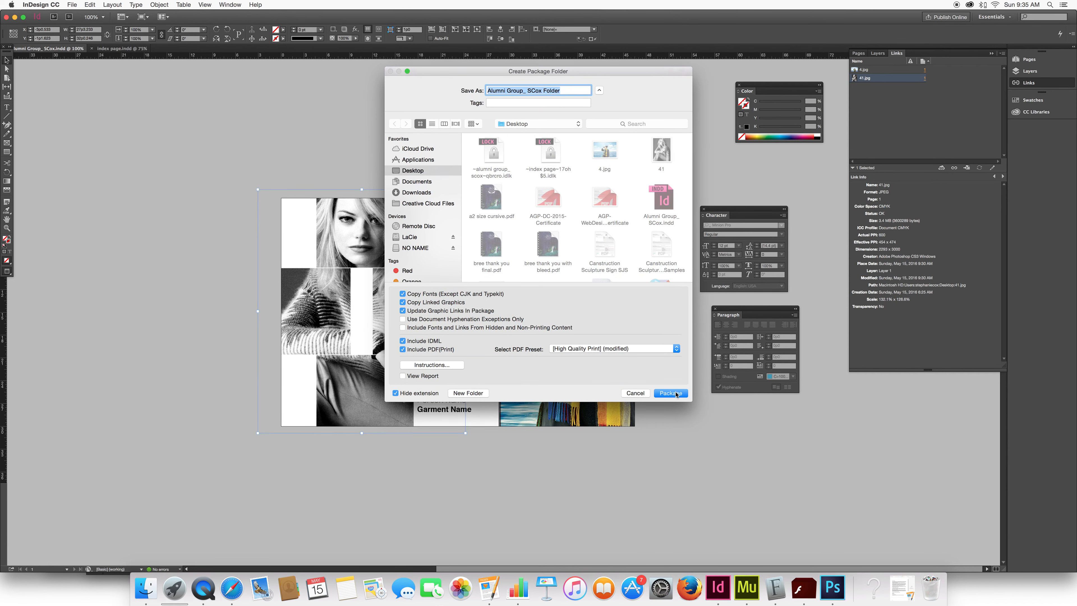
pyautogui.click(674, 394)
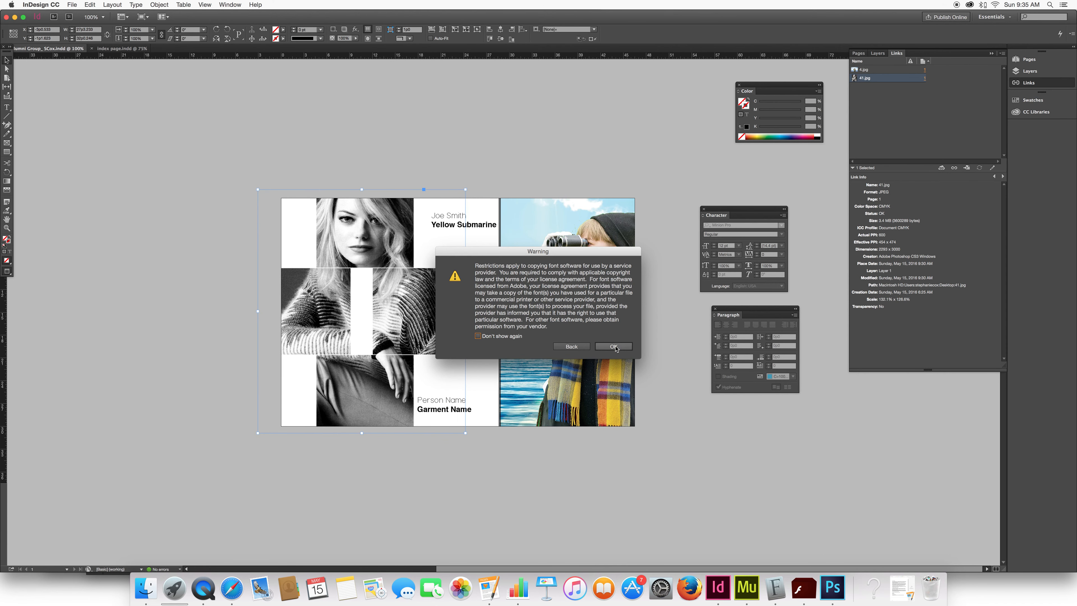
pyautogui.click(614, 347)
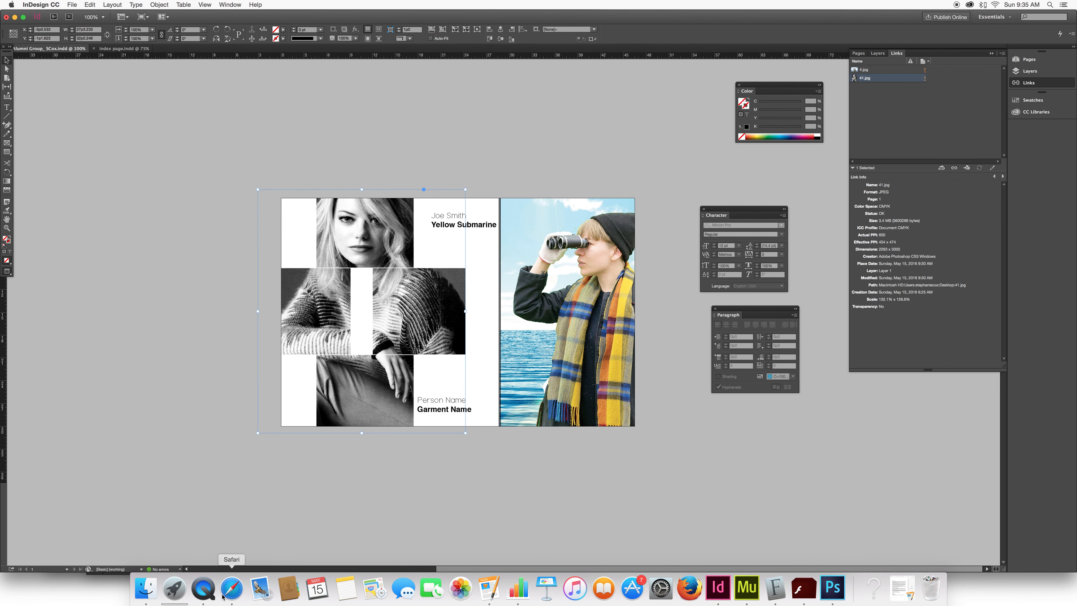
# Switch to Safari, open ManageBac in a new tab, and open the upload form for the first student in the LookBook Cr C dropbox.
pyautogui.click(231, 591)
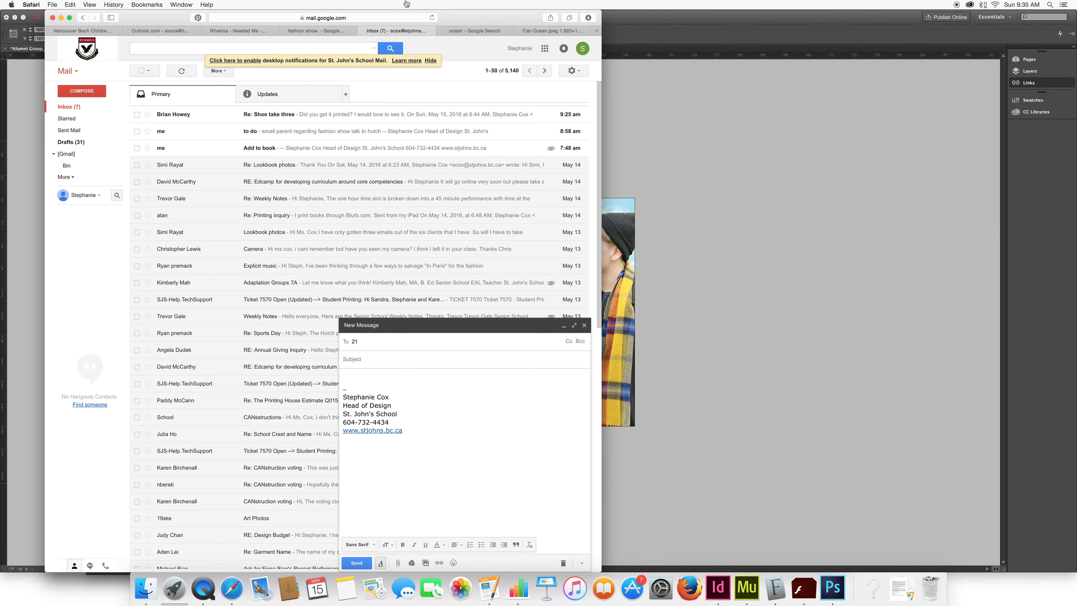
pyautogui.press('super+t')
pyautogui.write('sj')
pyautogui.press('Return')
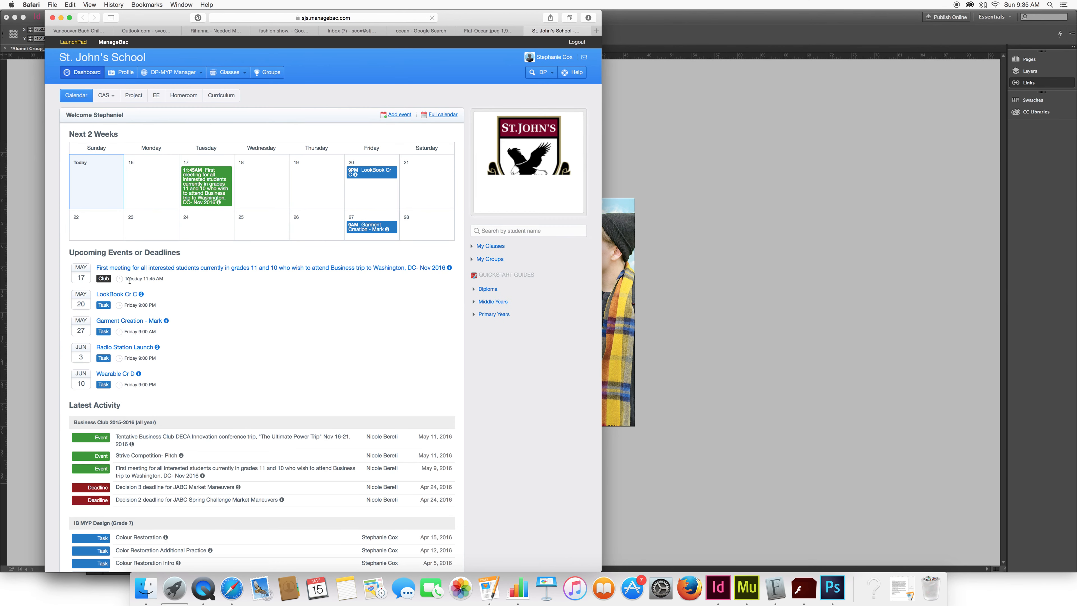
pyautogui.click(126, 294)
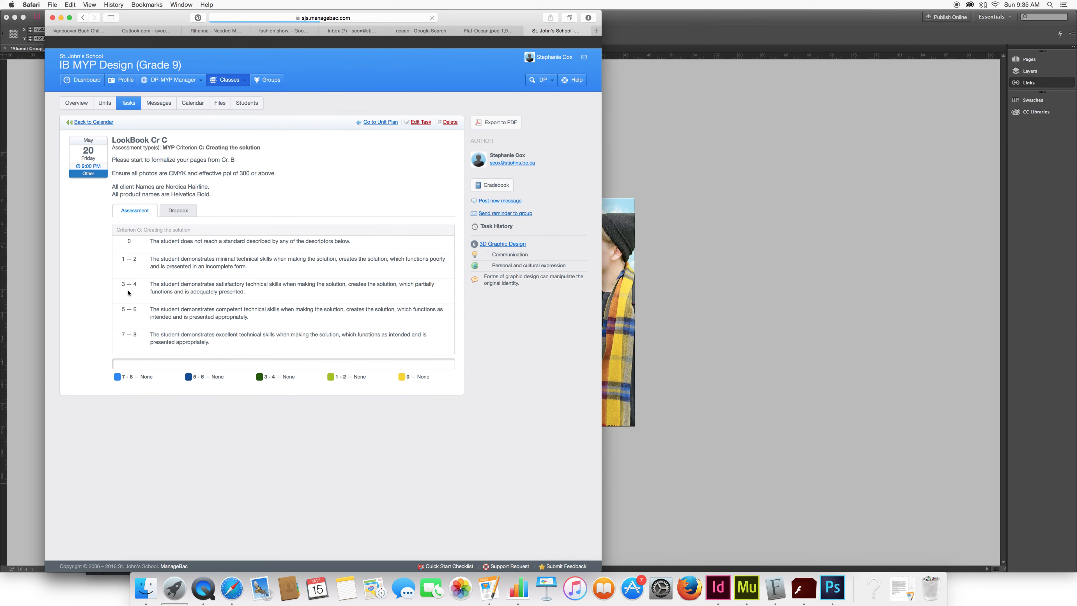
pyautogui.click(178, 209)
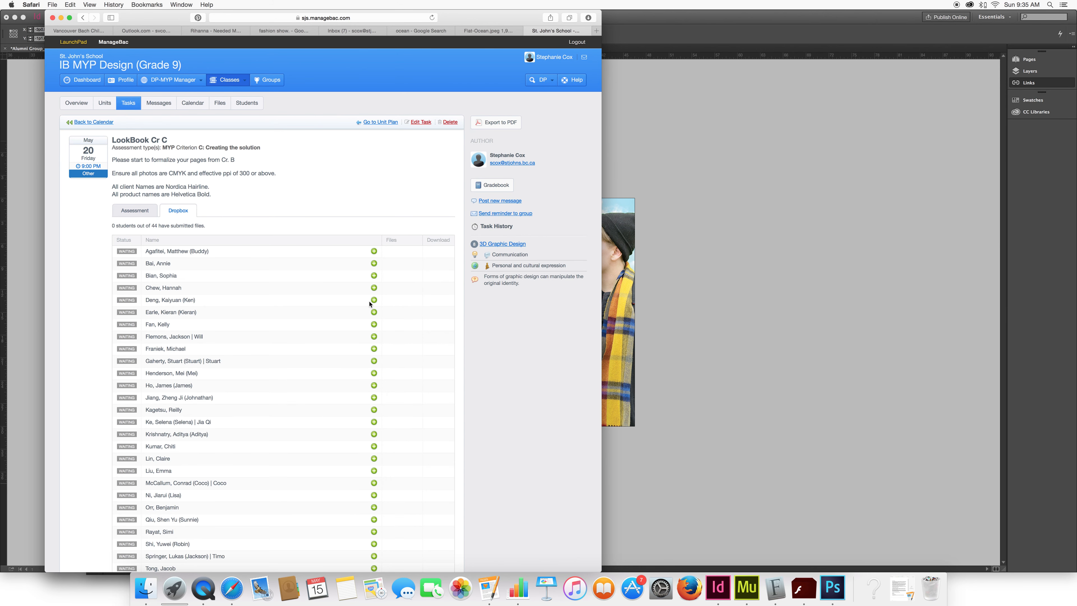
pyautogui.click(373, 251)
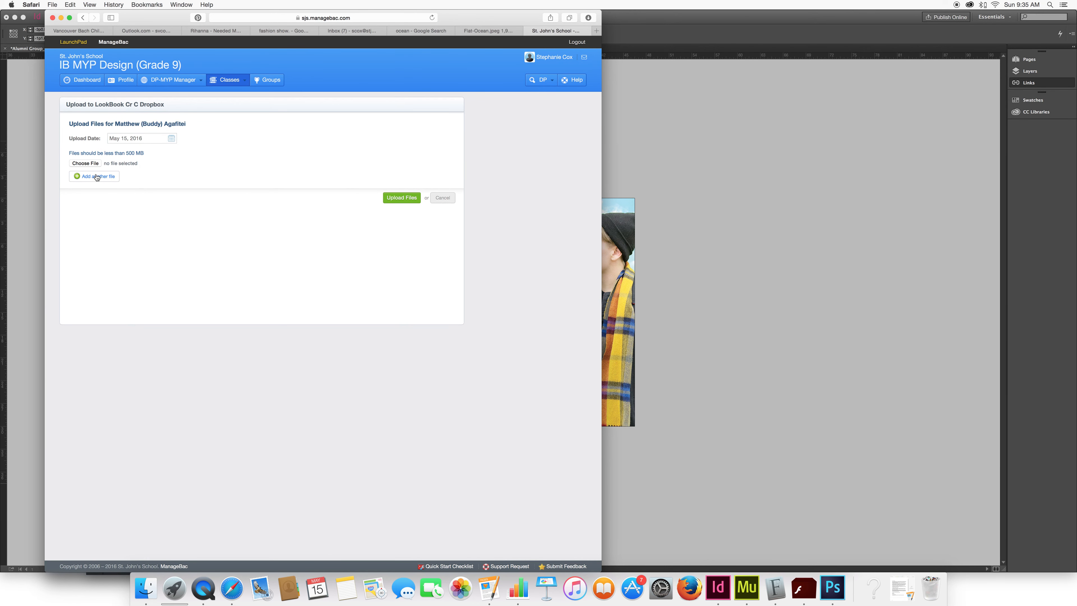
pyautogui.click(86, 163)
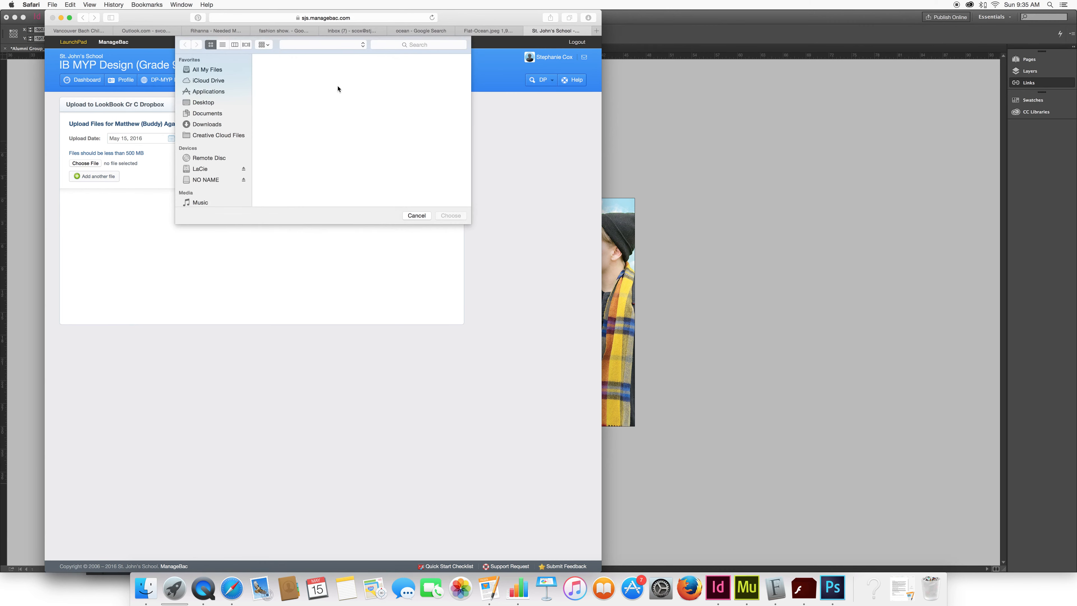
pyautogui.click(369, 90)
pyautogui.click(452, 216)
pyautogui.click(416, 215)
# Switch to Finder and compress the packaged Alumni Group folder on the Desktop into a zip archive.
pyautogui.click(150, 590)
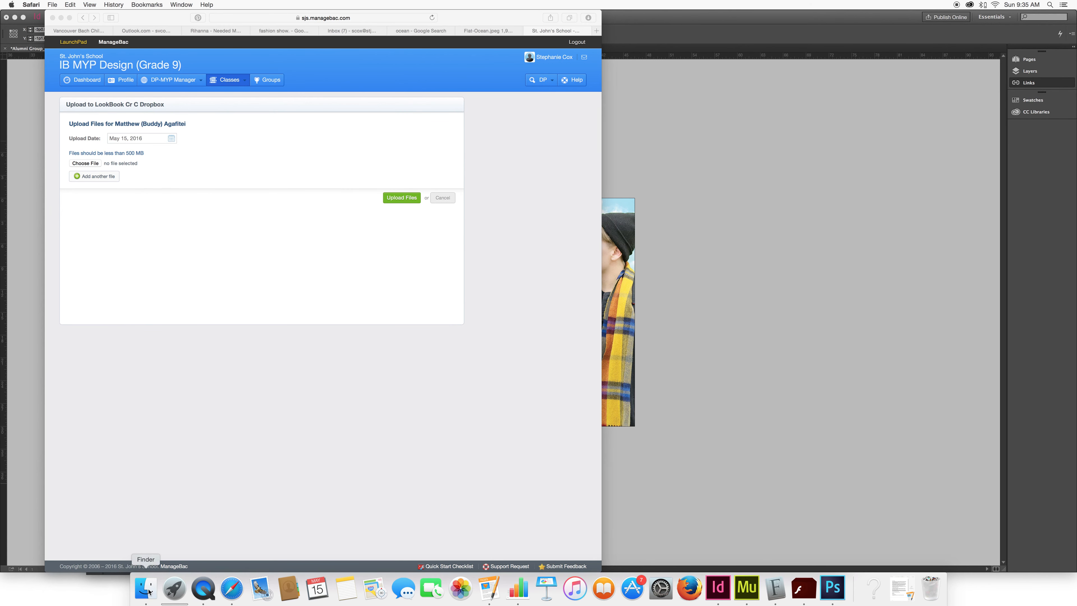
pyautogui.click(412, 187)
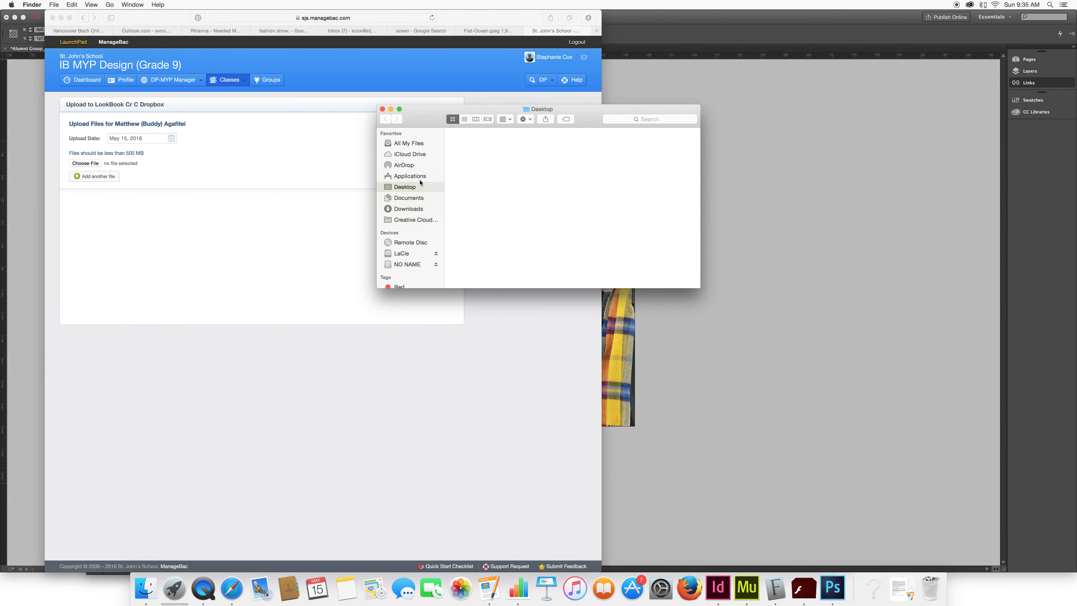
pyautogui.scroll(3, 510, 177)
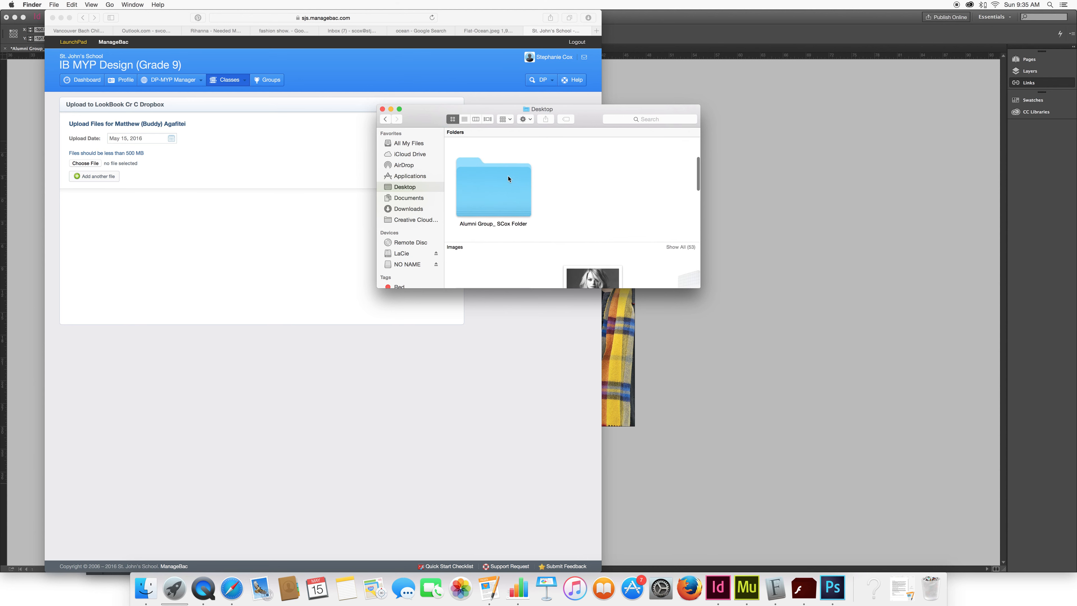
pyautogui.rightClick(506, 197)
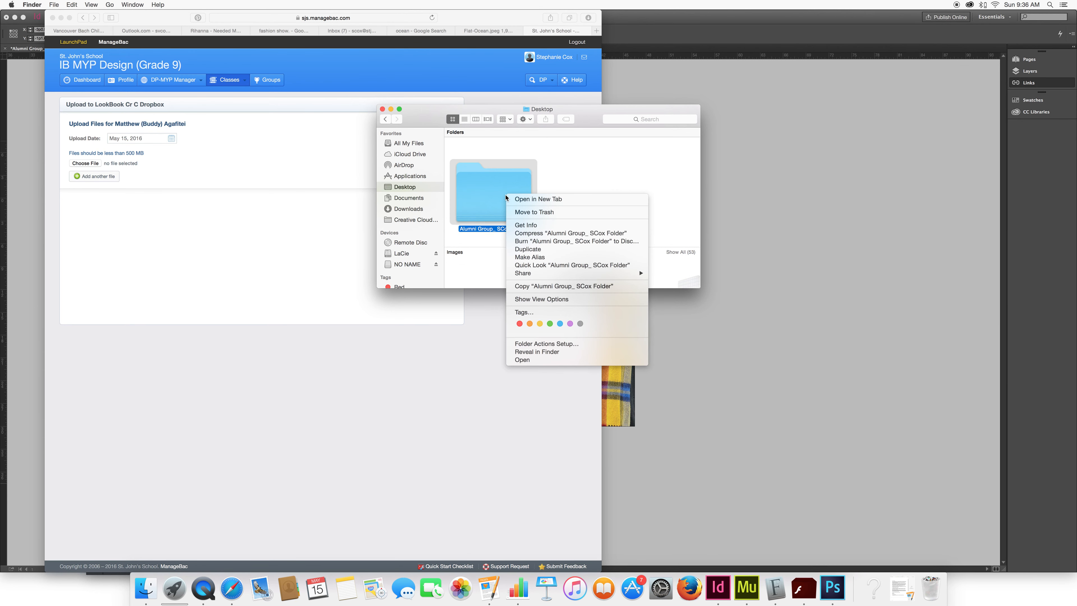
pyautogui.click(548, 233)
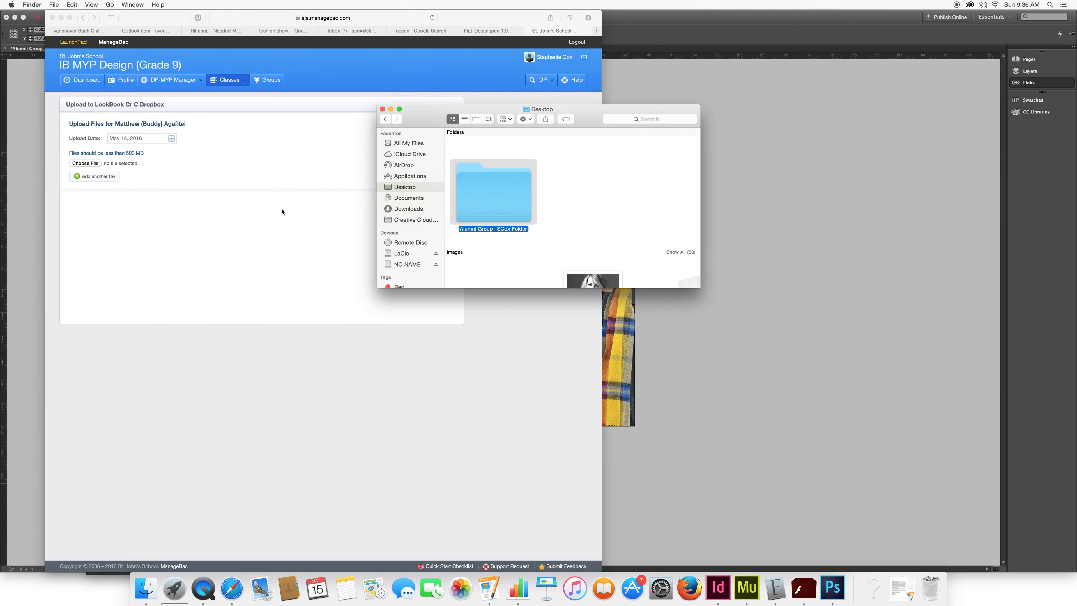
# Attach the zipped Alumni Group package from the Desktop to the dropbox upload form in Safari and upload it.
pyautogui.click(86, 164)
pyautogui.click(87, 165)
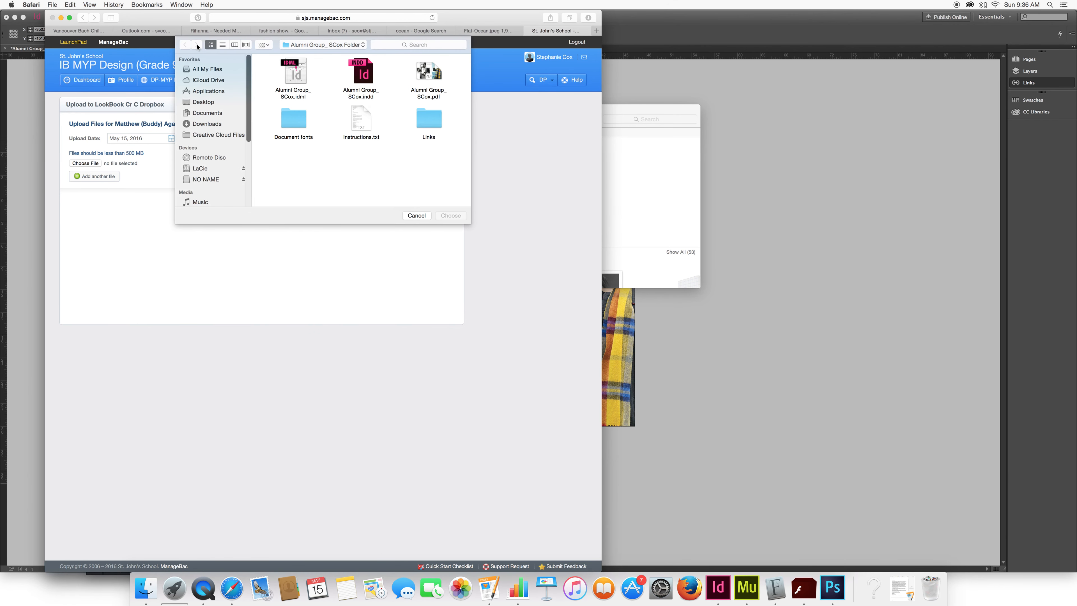
pyautogui.click(316, 45)
pyautogui.click(314, 59)
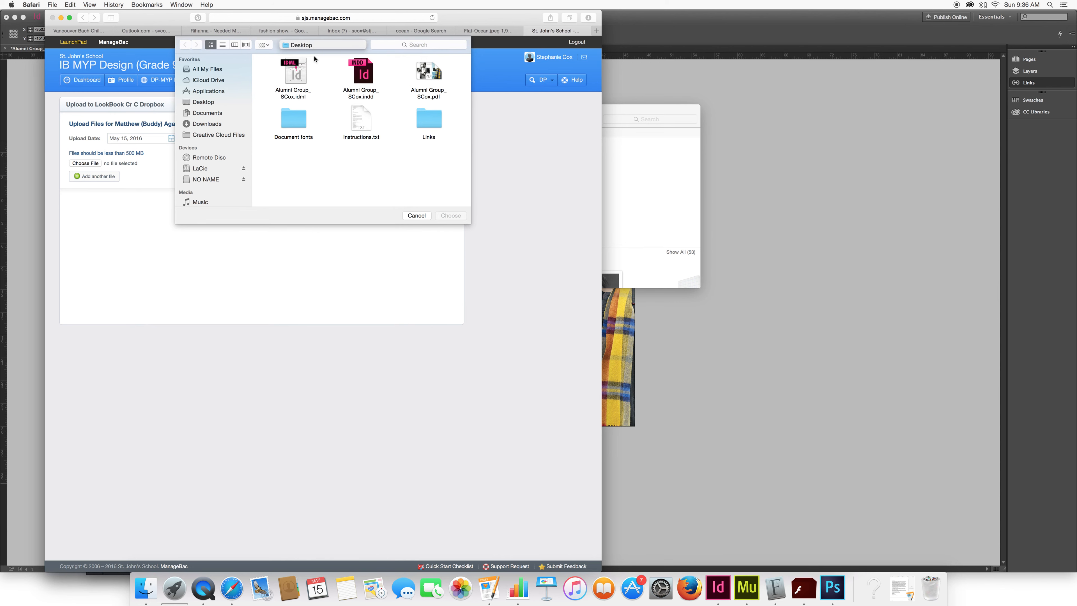
pyautogui.scroll(-3, 431, 117)
pyautogui.click(431, 117)
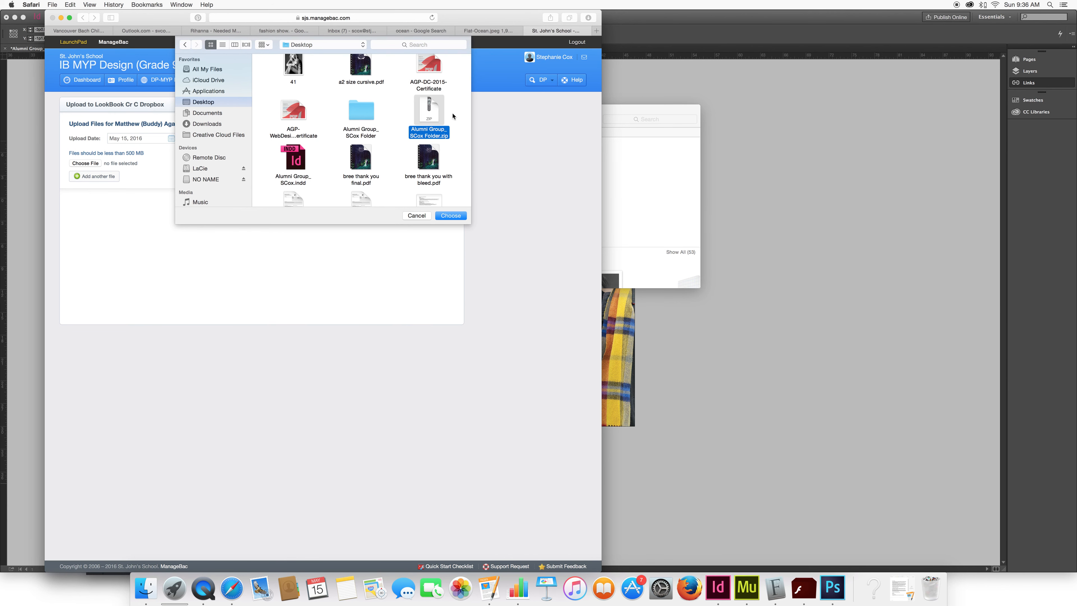
pyautogui.click(457, 215)
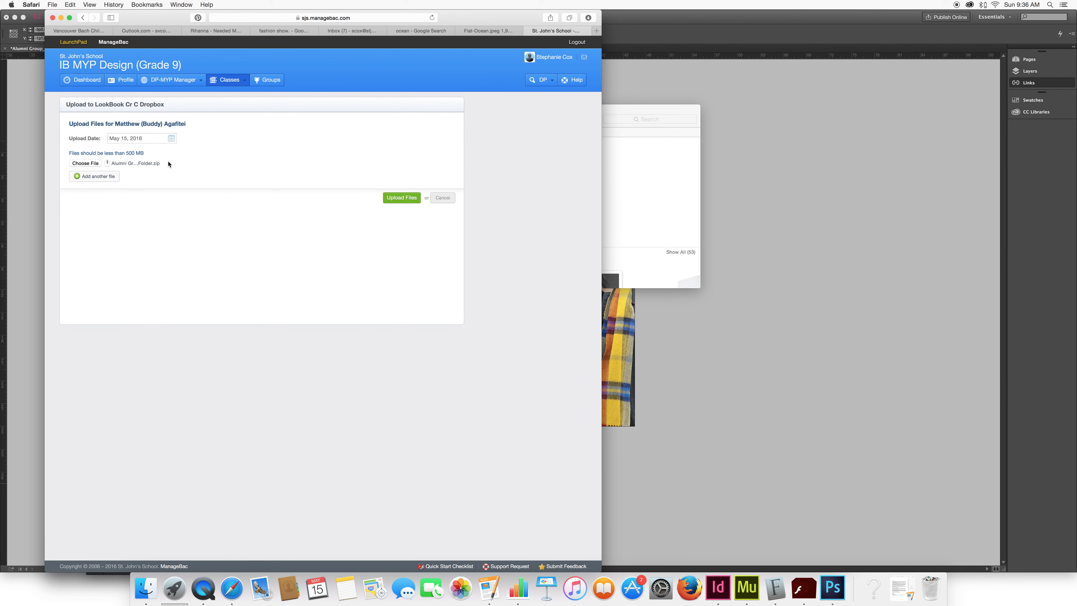
pyautogui.click(402, 198)
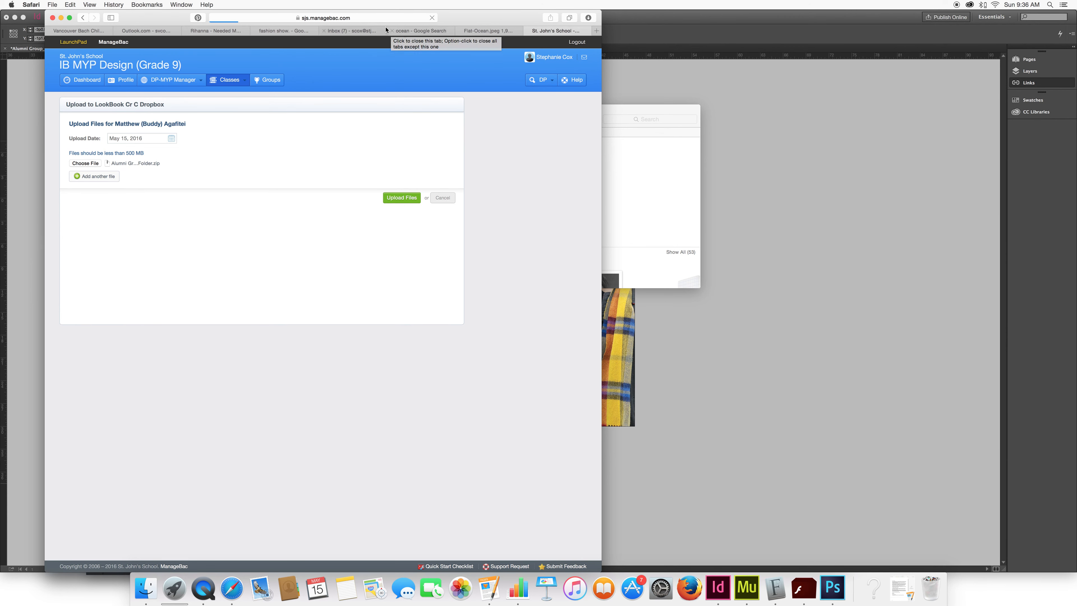
pyautogui.click(641, 185)
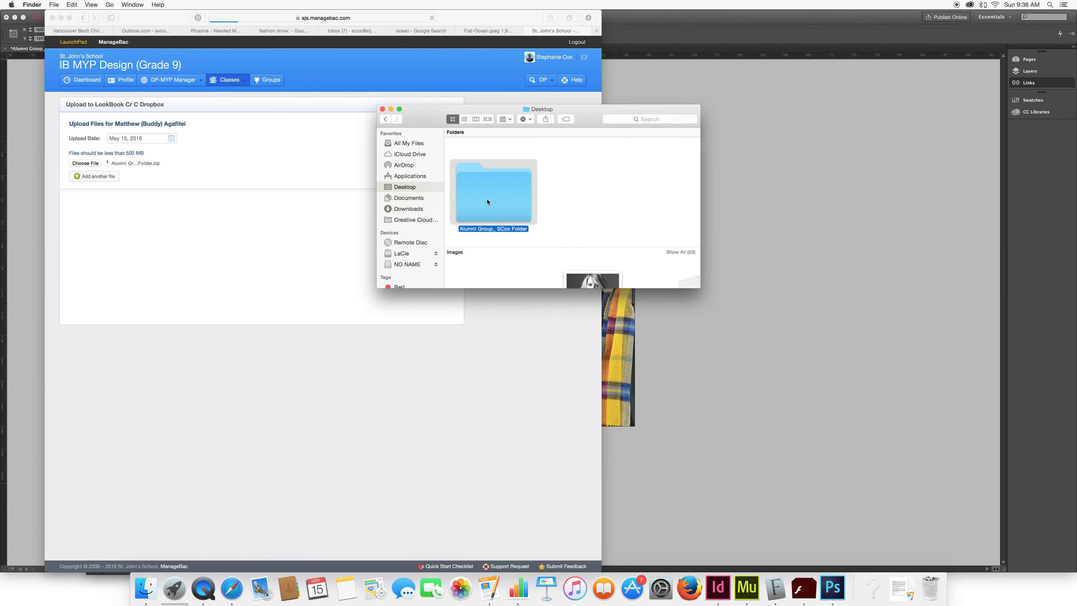